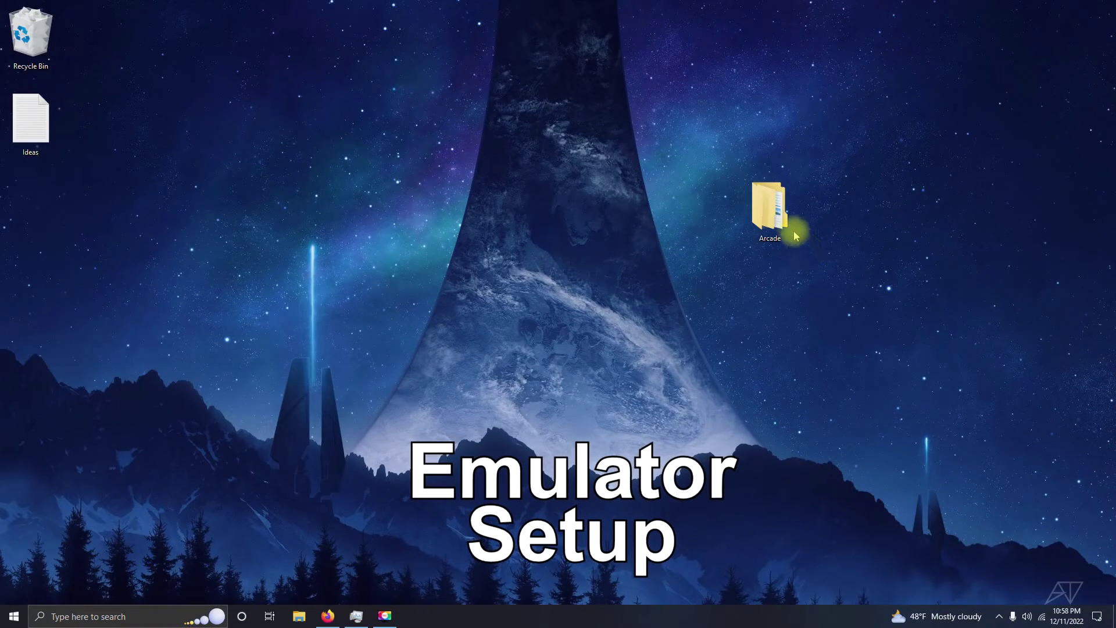
Open the Arcade folder on the desktop and the downloaded xenia_master.zip archive in 7-Zip
double_click(793, 232)
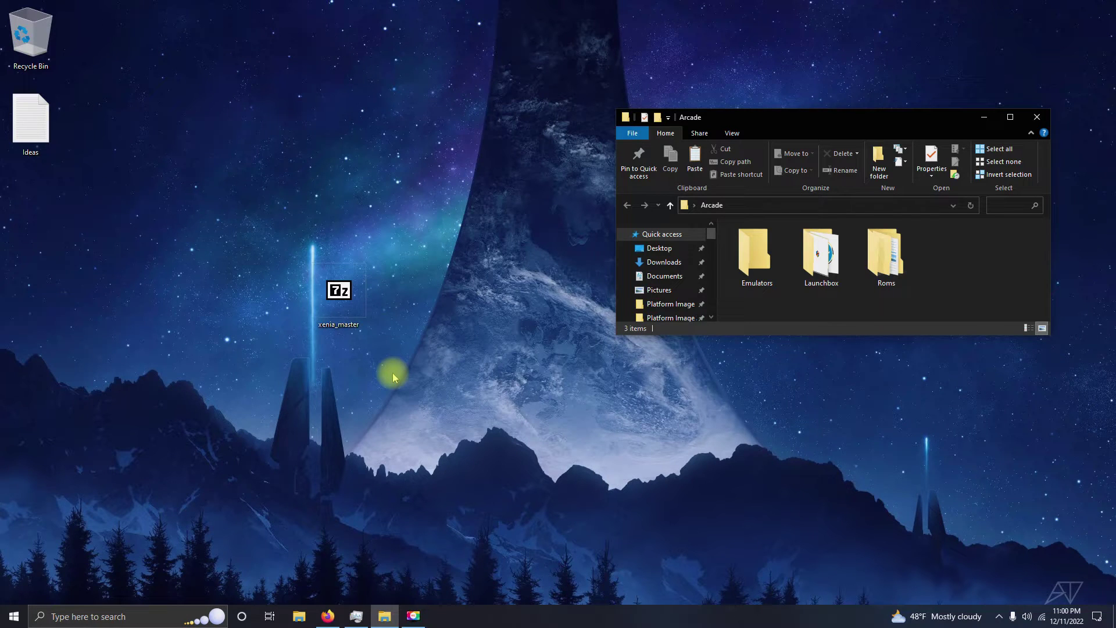
double_click(342, 292)
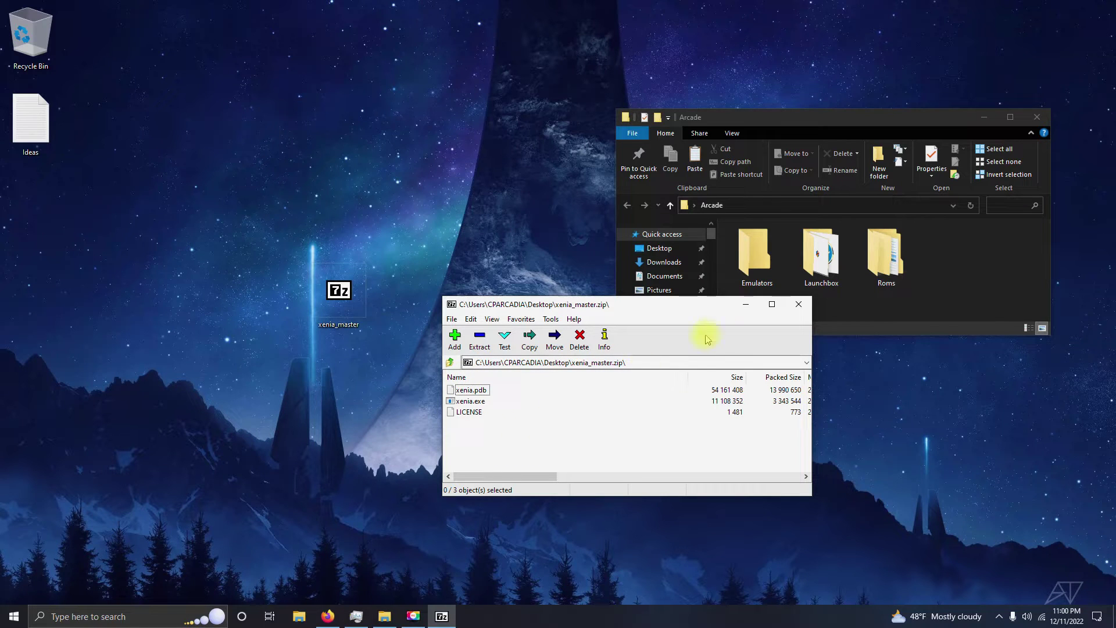
Create a new folder named Xenia inside Arcade\Emulators
double_click(757, 266)
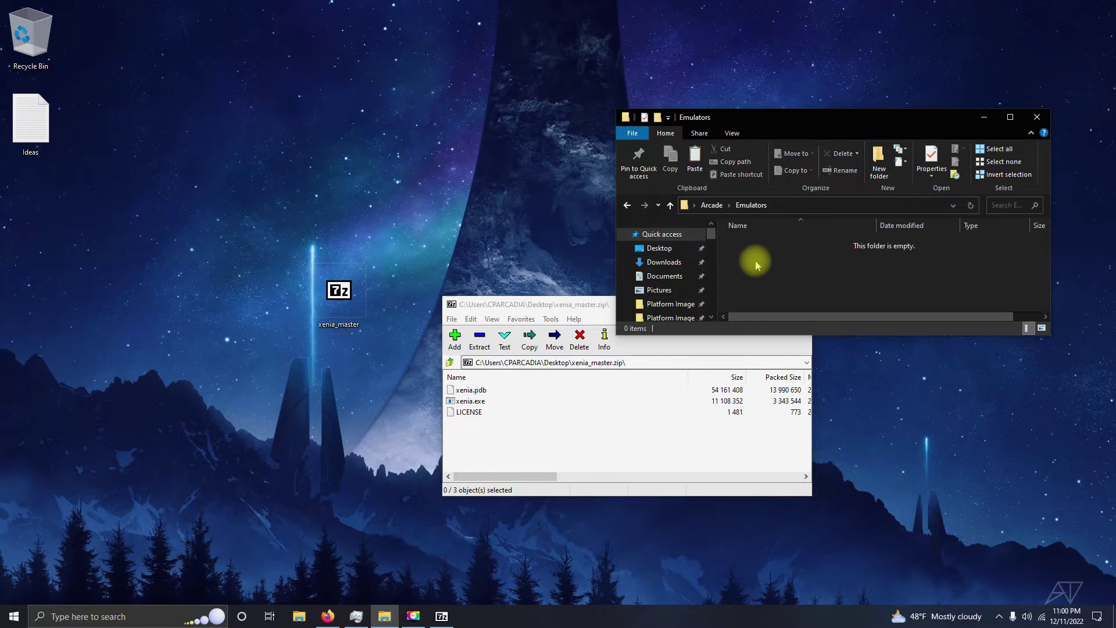
right_click(755, 265)
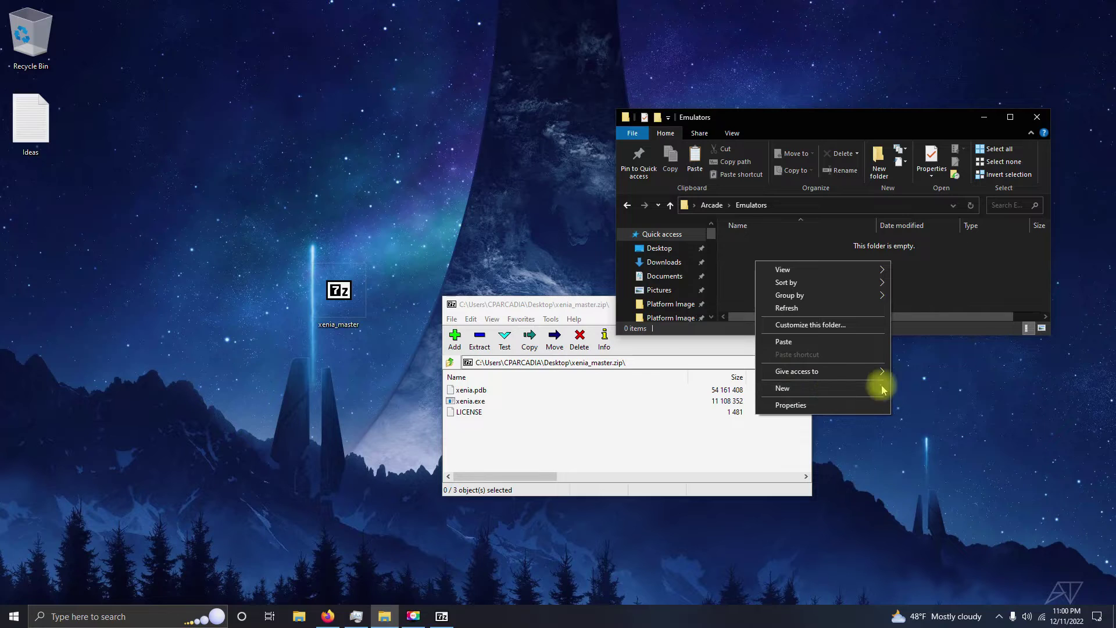
mouse_move(883, 390)
click(912, 390)
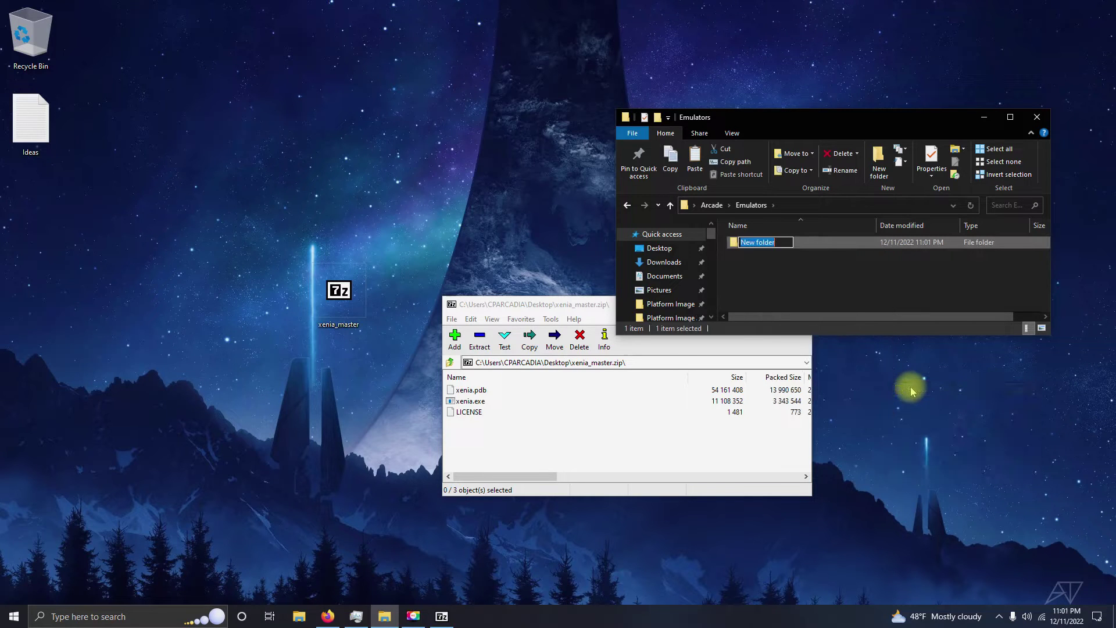
text(Xenia)
key(Return)
Move xenia.exe, xenia.pdb and LICENSE into Xenia, close 7-Zip, and delete xenia_master.zip
drag(498, 439, 749, 243)
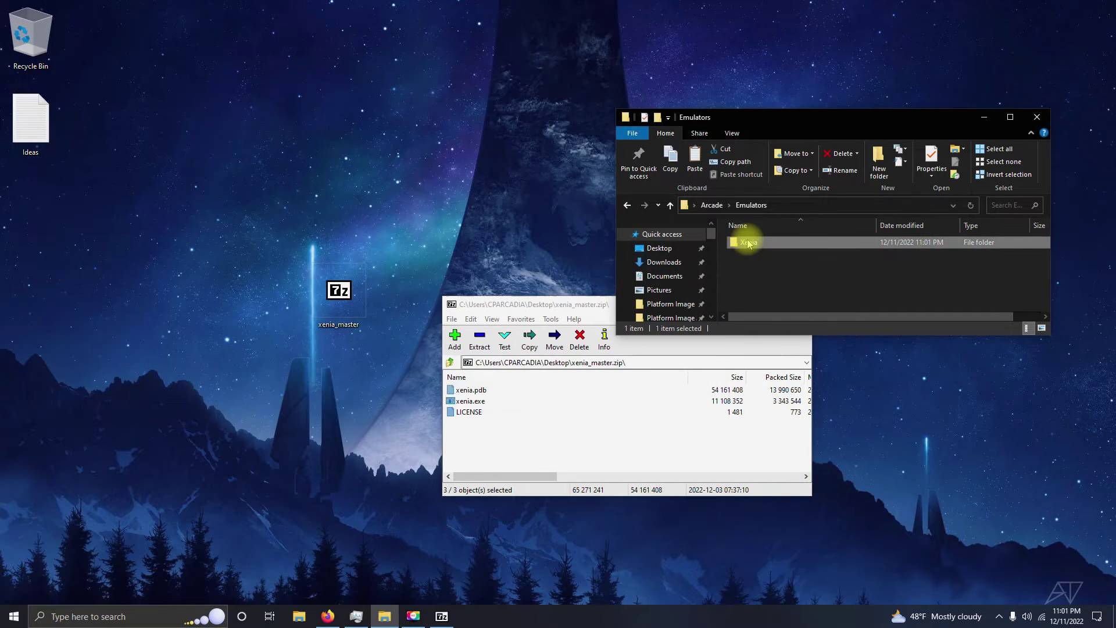
click(747, 431)
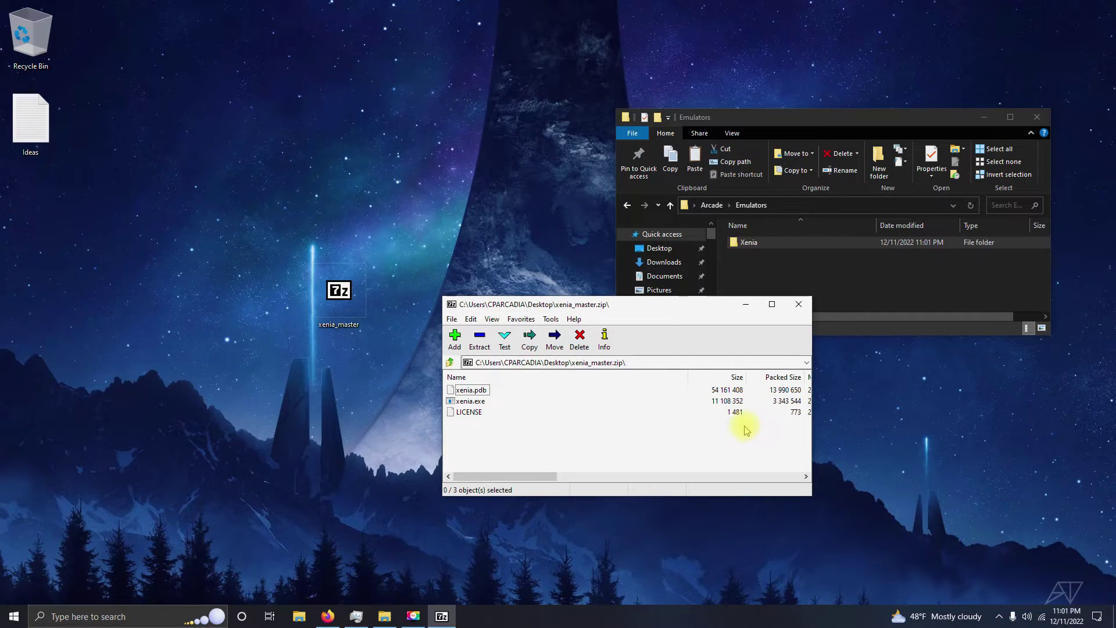
click(798, 304)
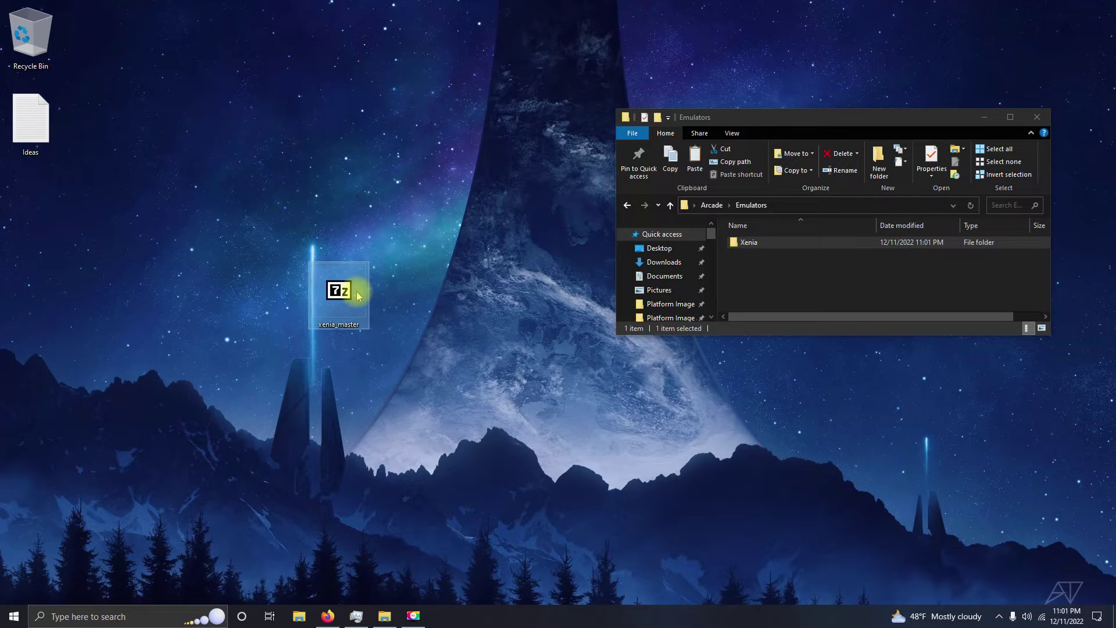
key(Delete)
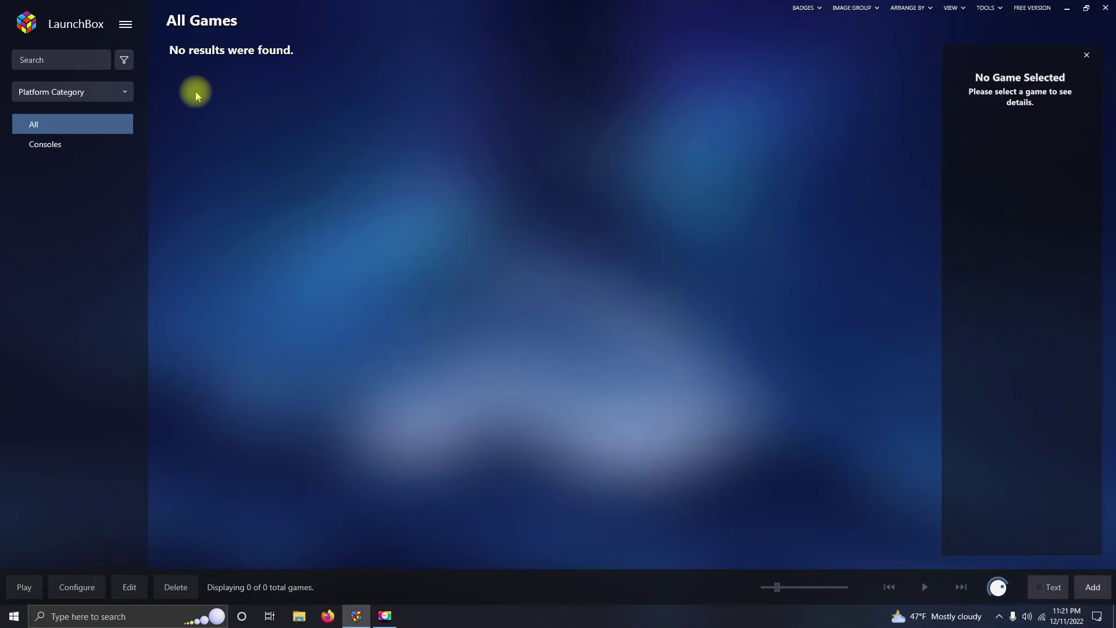
Open Tools > Manage > Emulators and begin adding a new emulator
click(126, 26)
mouse_move(214, 91)
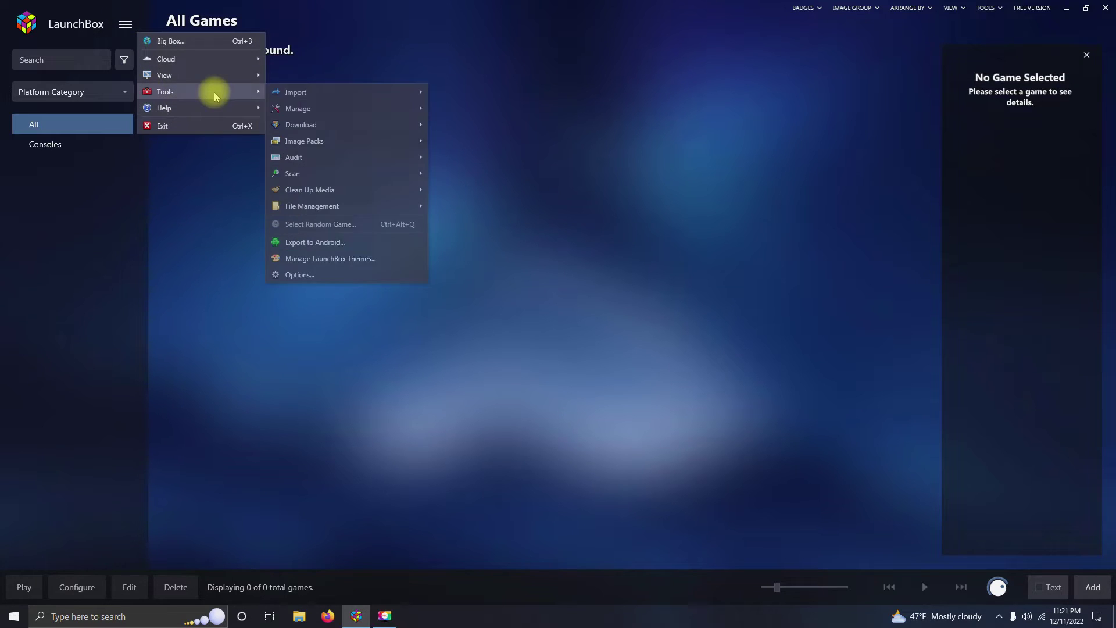
mouse_move(428, 119)
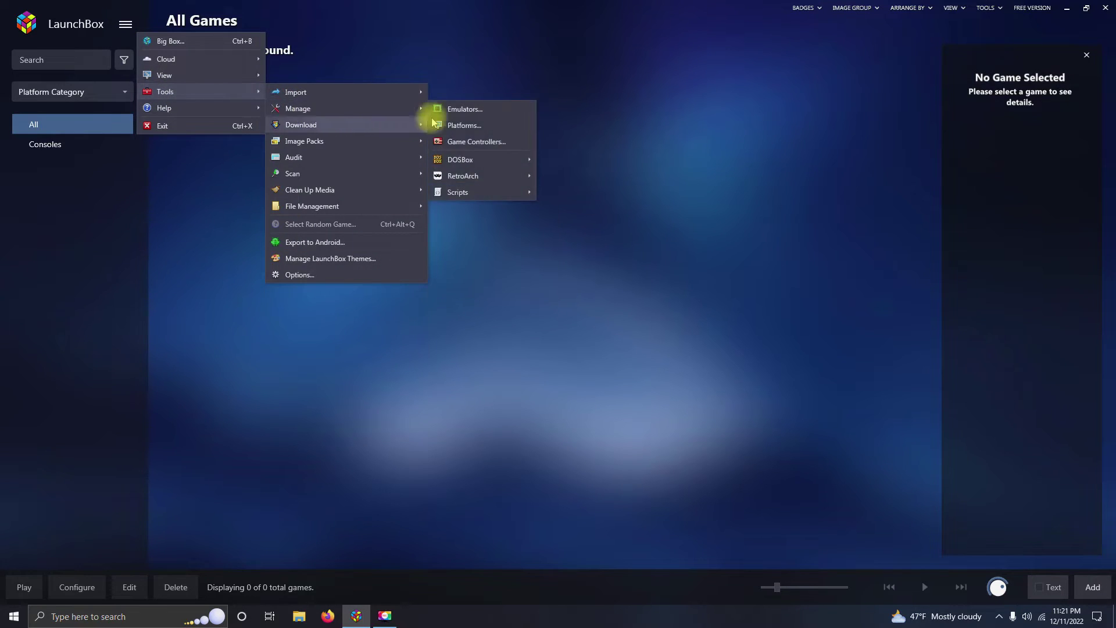
click(445, 109)
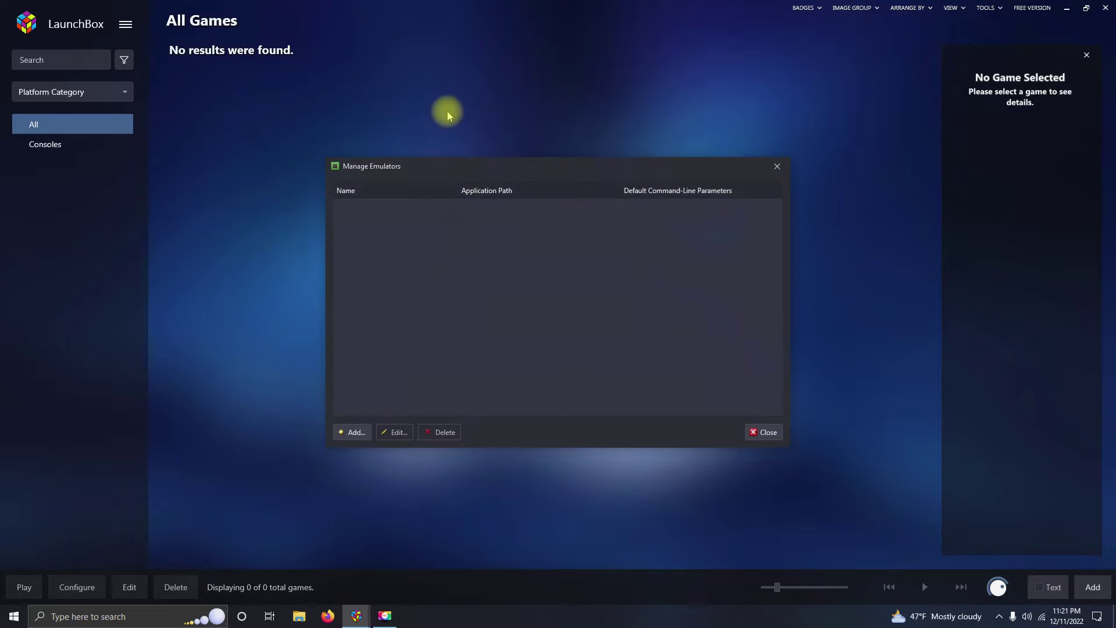
click(353, 432)
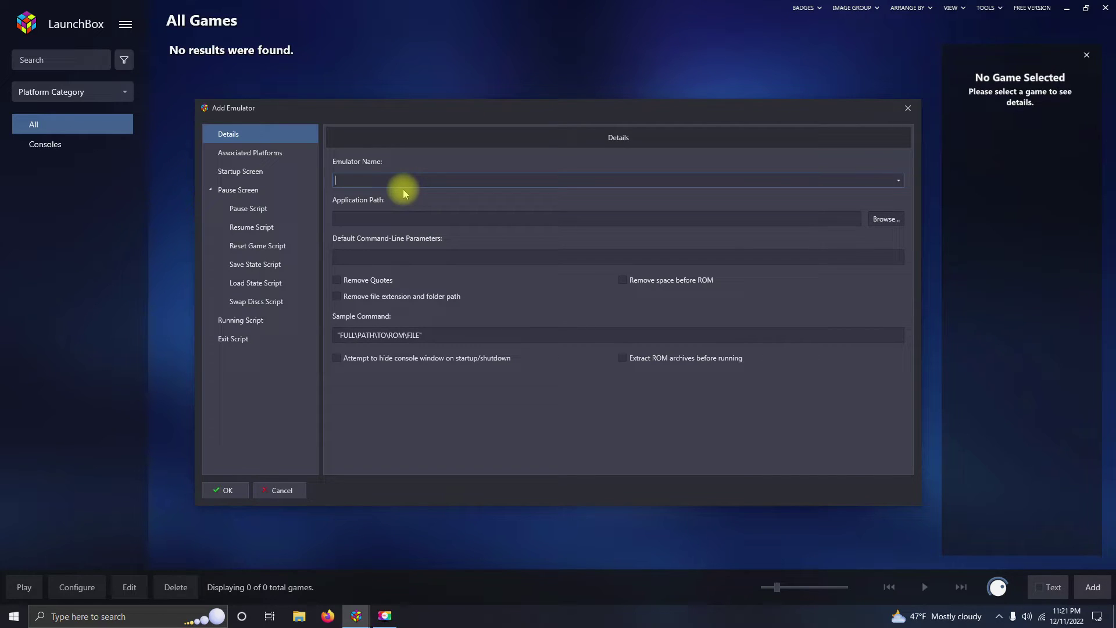
Name the emulator Xenia with application path ..\Emulators\Xenia\xenia.exe
text(Xenia)
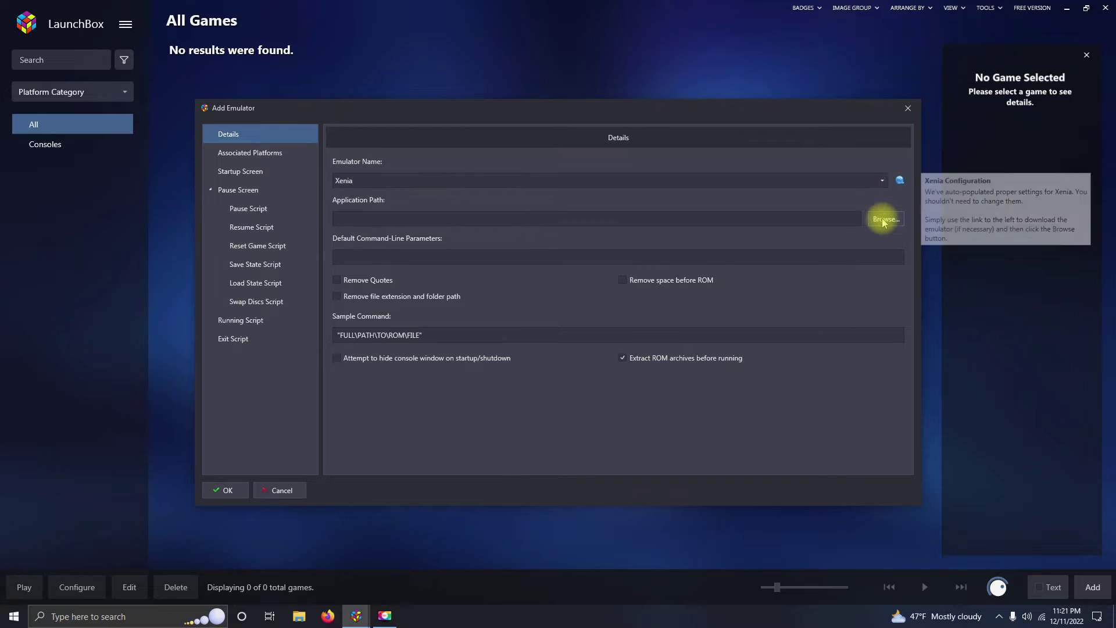
click(884, 220)
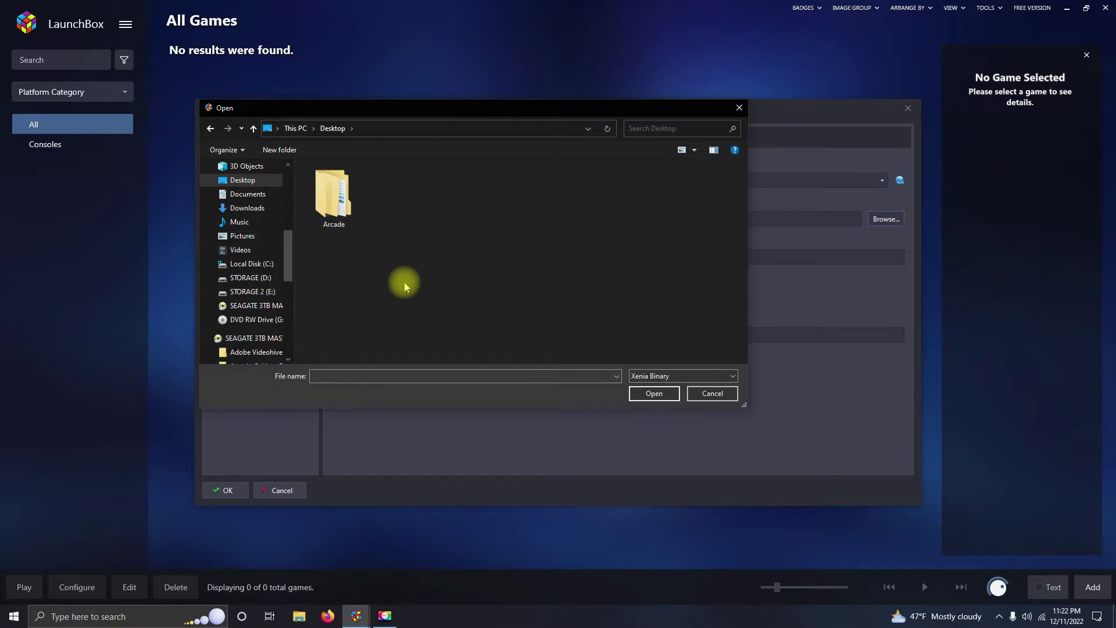
double_click(344, 198)
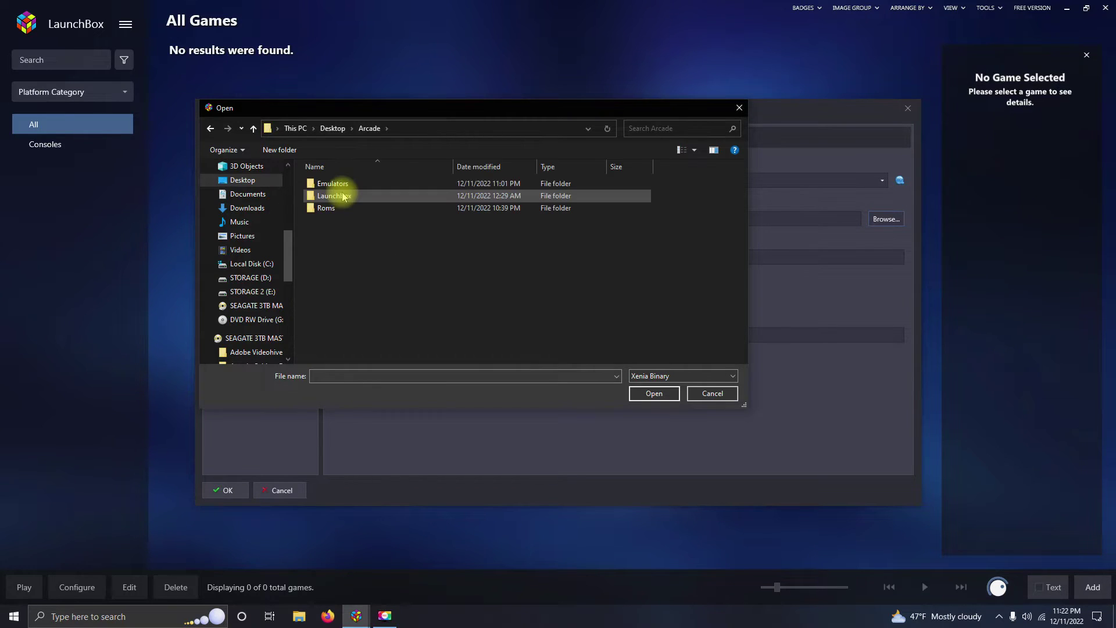
double_click(340, 185)
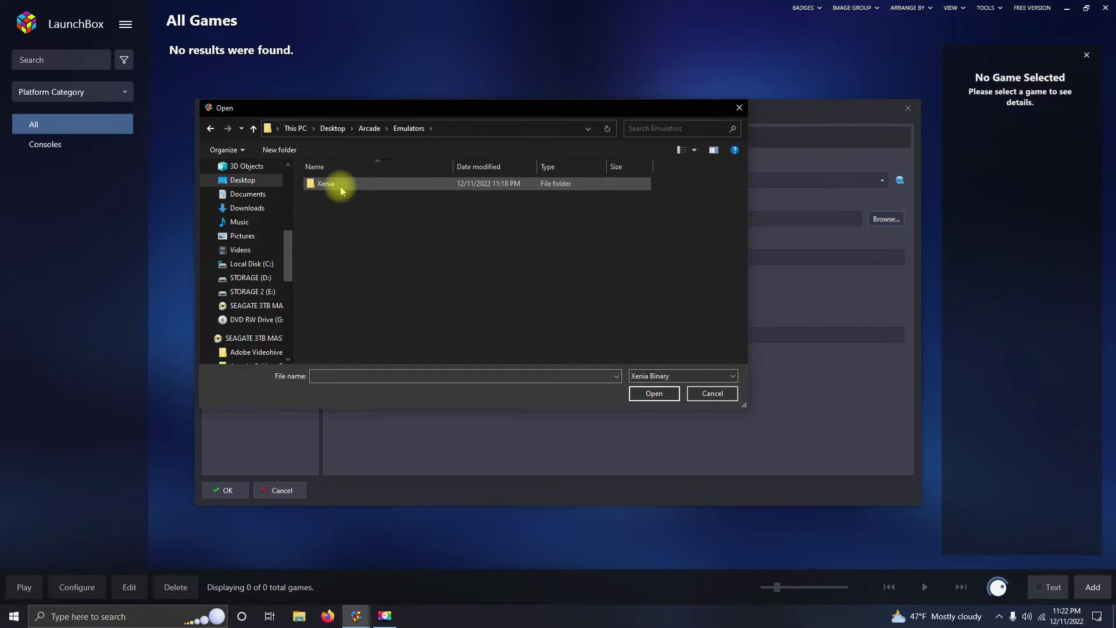
double_click(325, 184)
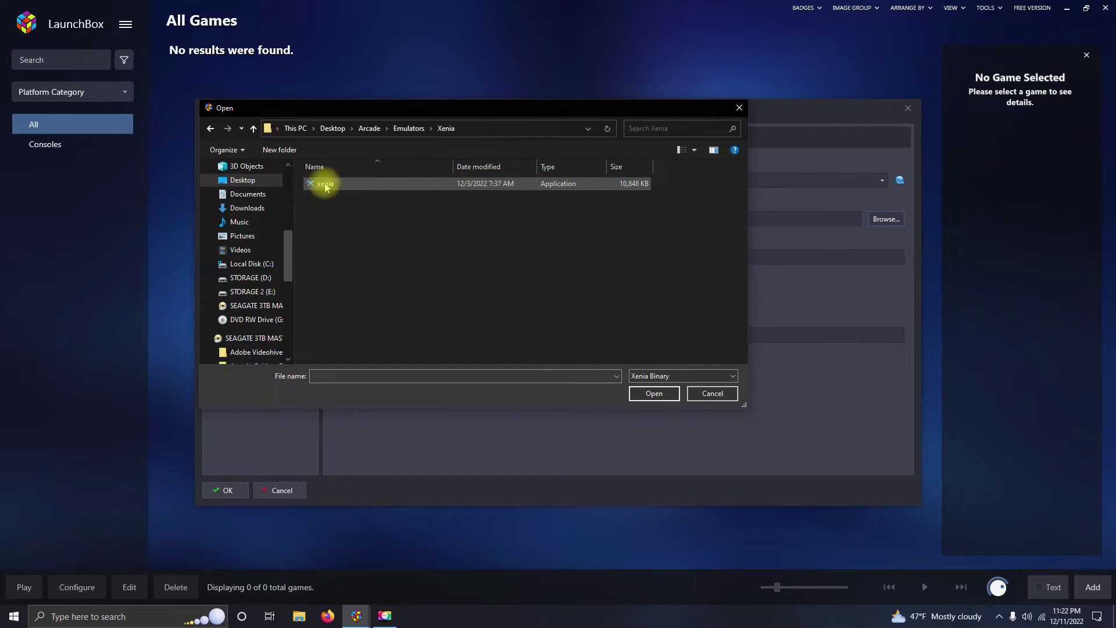
double_click(326, 184)
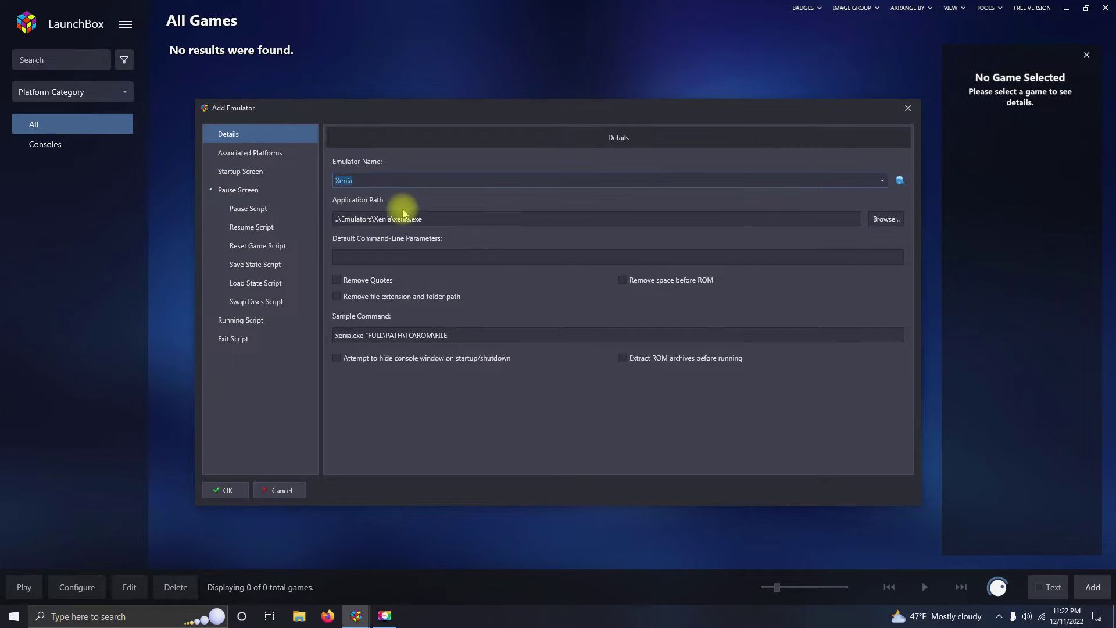
Make Xenia the default Microsoft Xbox 360 emulator and add the pasted AutoHotkey running script
click(280, 153)
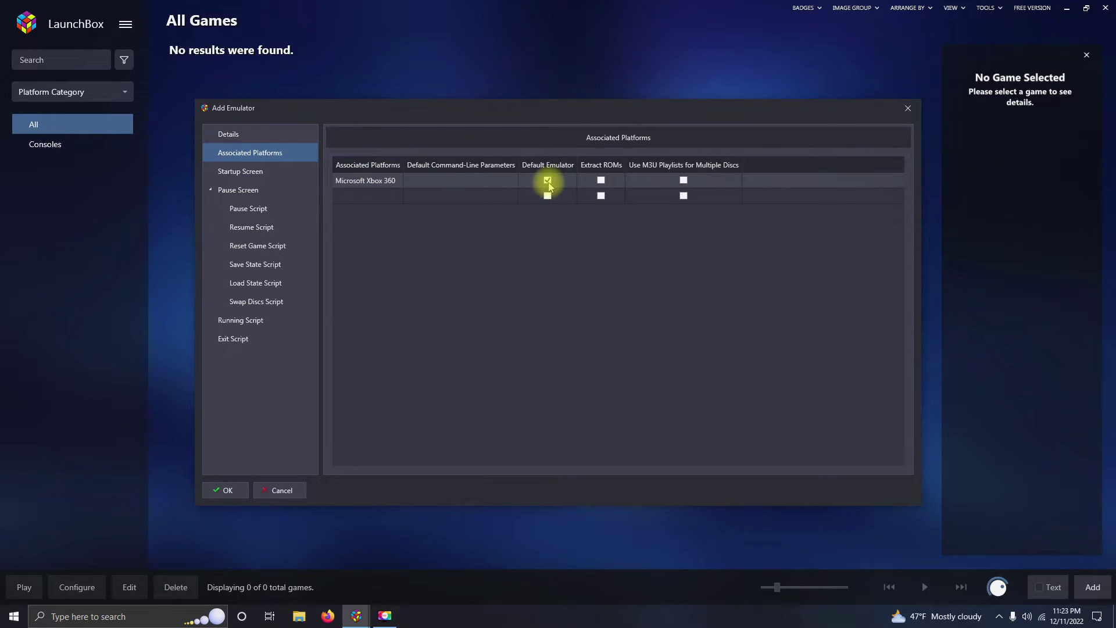
click(231, 491)
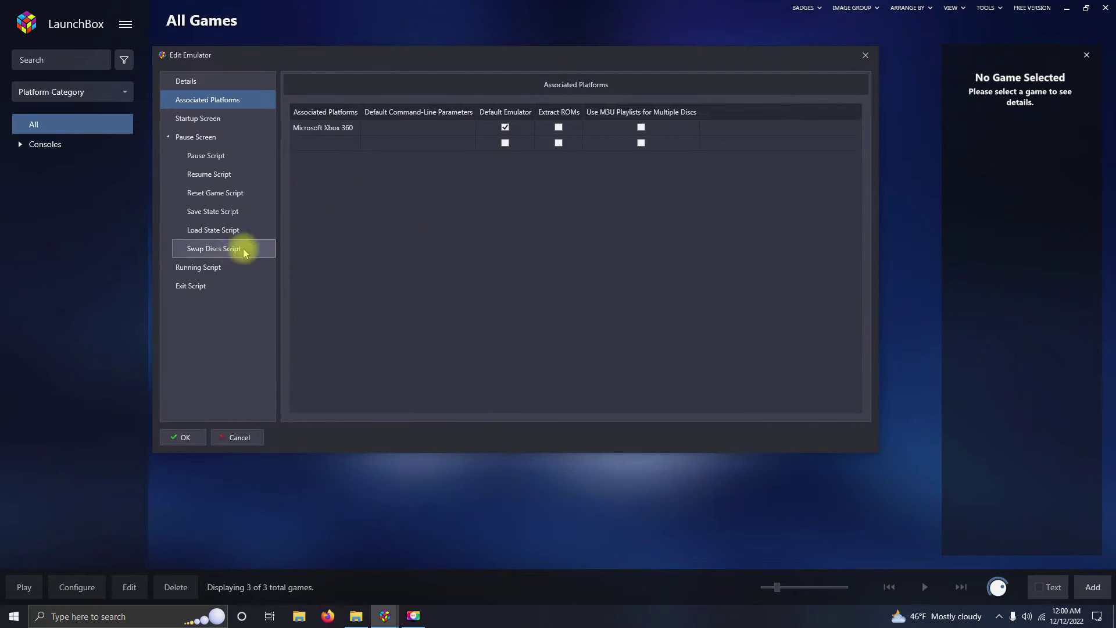
click(216, 267)
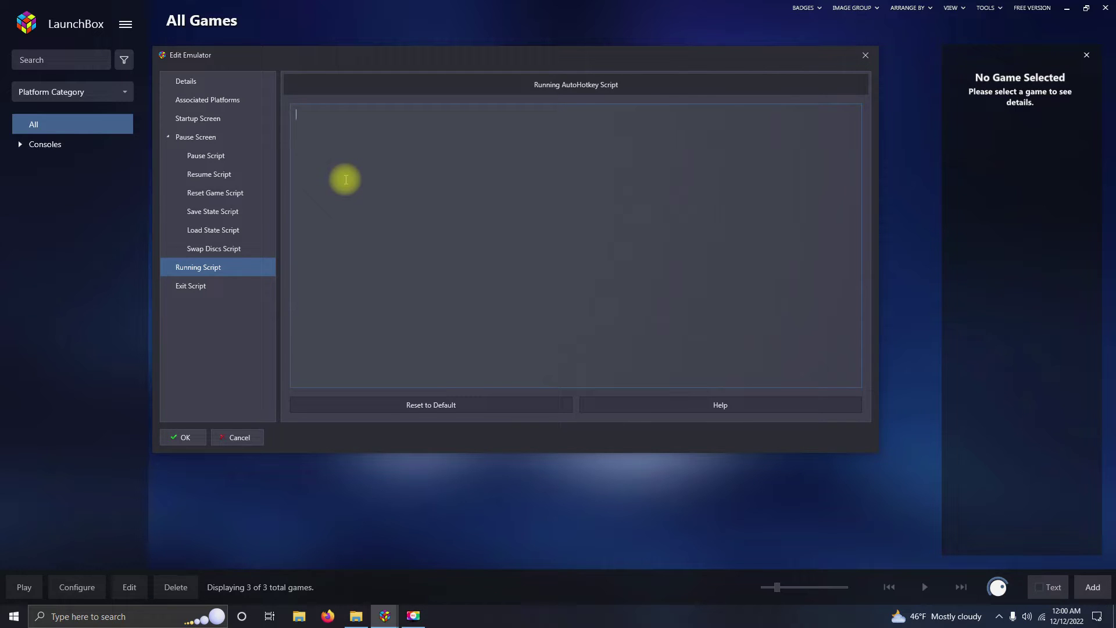
text(Sleep, 15000  SetKeyDelay, -1, 110  Send {F11}  Return  $Esc:: {   Send !{f4}   Return })
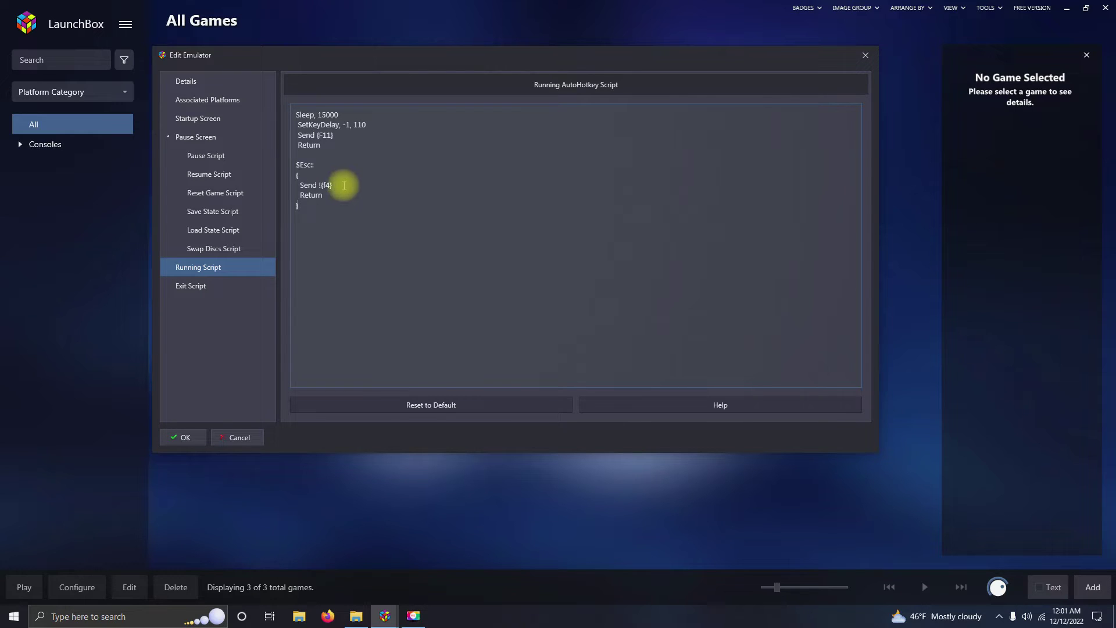
click(181, 437)
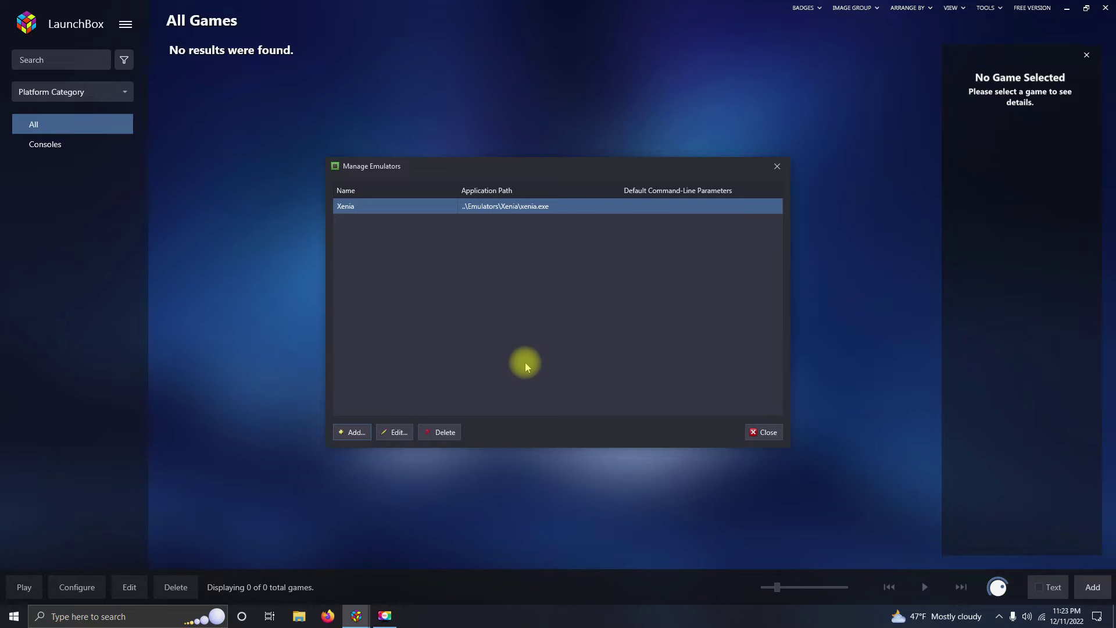
Close Manage Emulators and start the Import ROM Files wizard at its file selection page
click(769, 432)
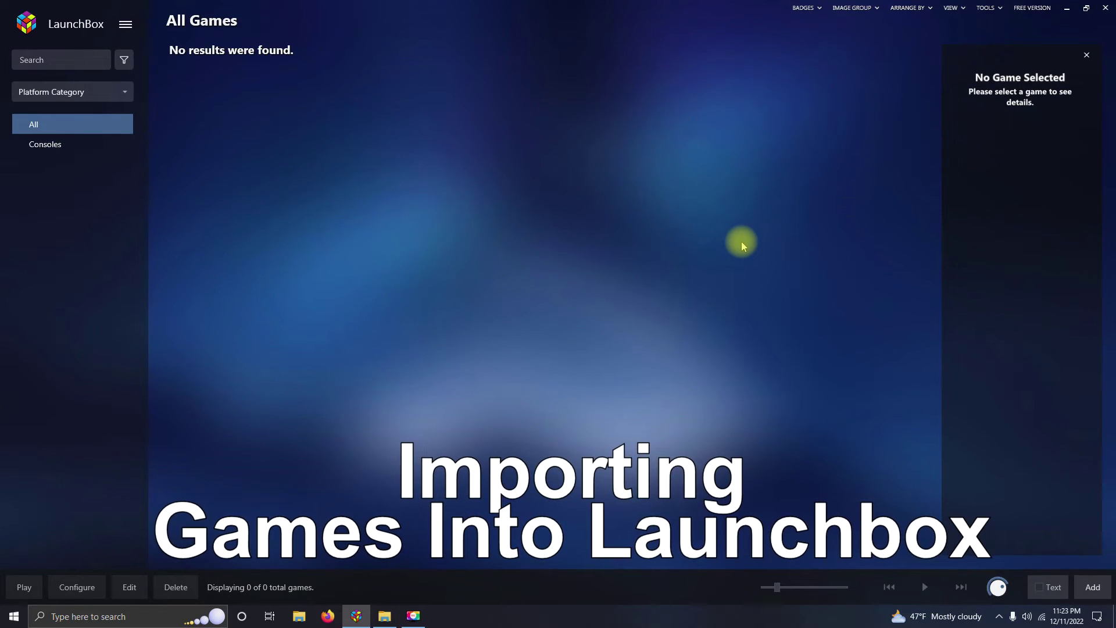
click(986, 8)
mouse_move(981, 26)
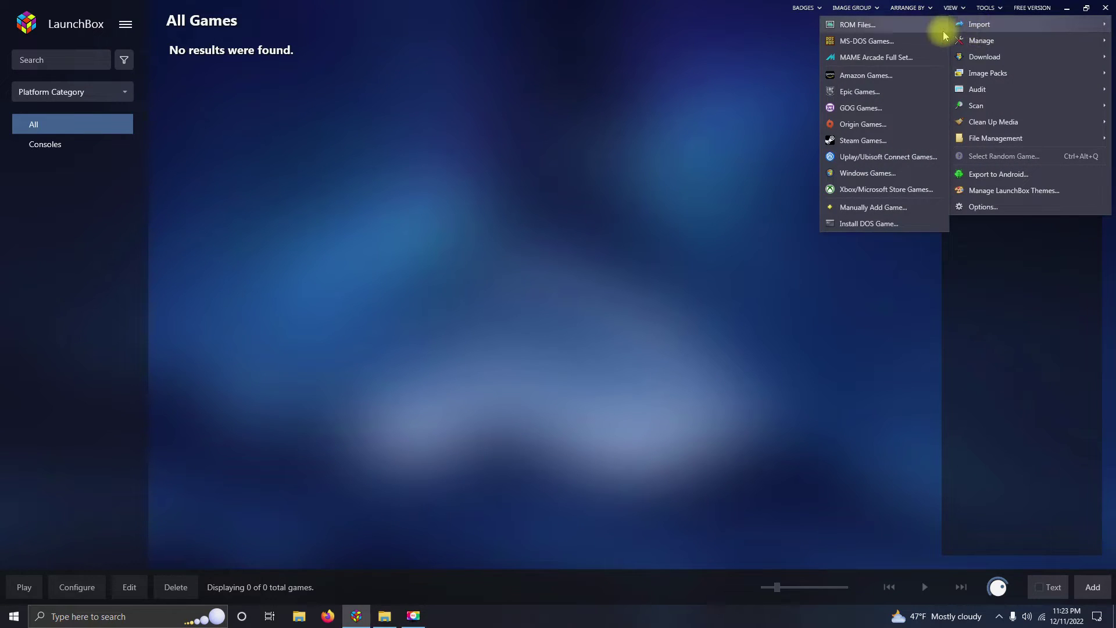
click(872, 24)
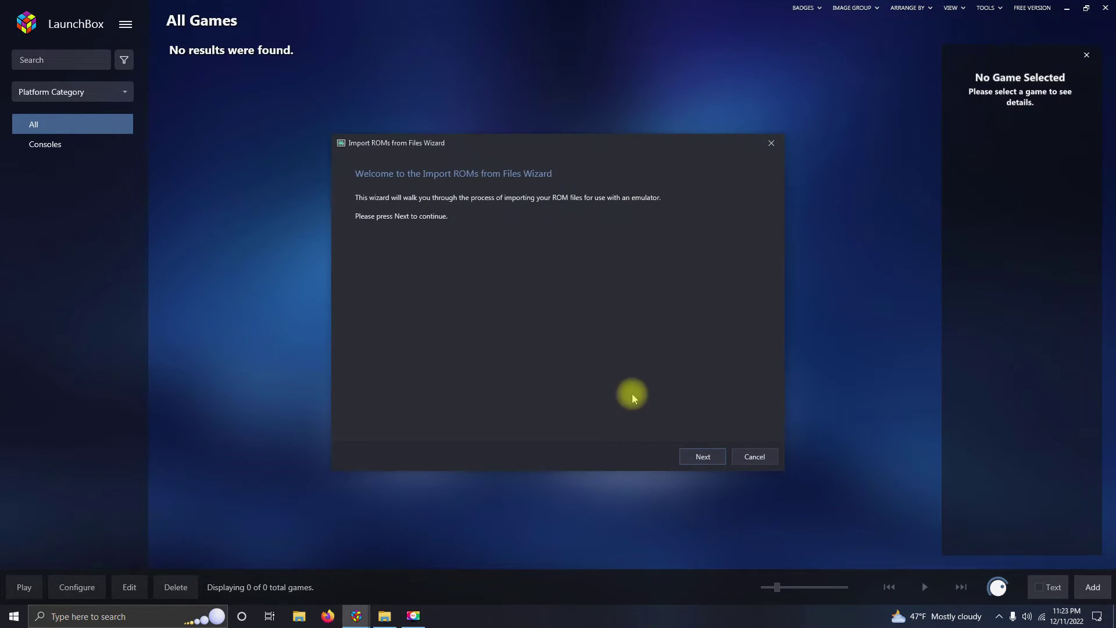
click(699, 454)
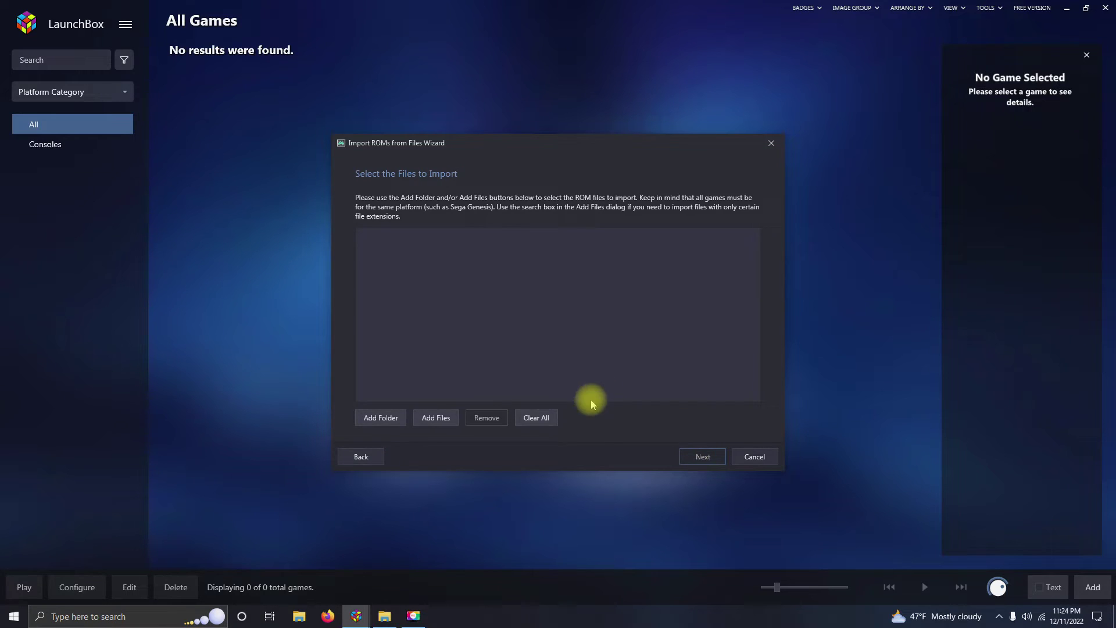
Add Arcade\Roms\GoldenEye 007 XBLA\default.xex to the import file list
click(434, 418)
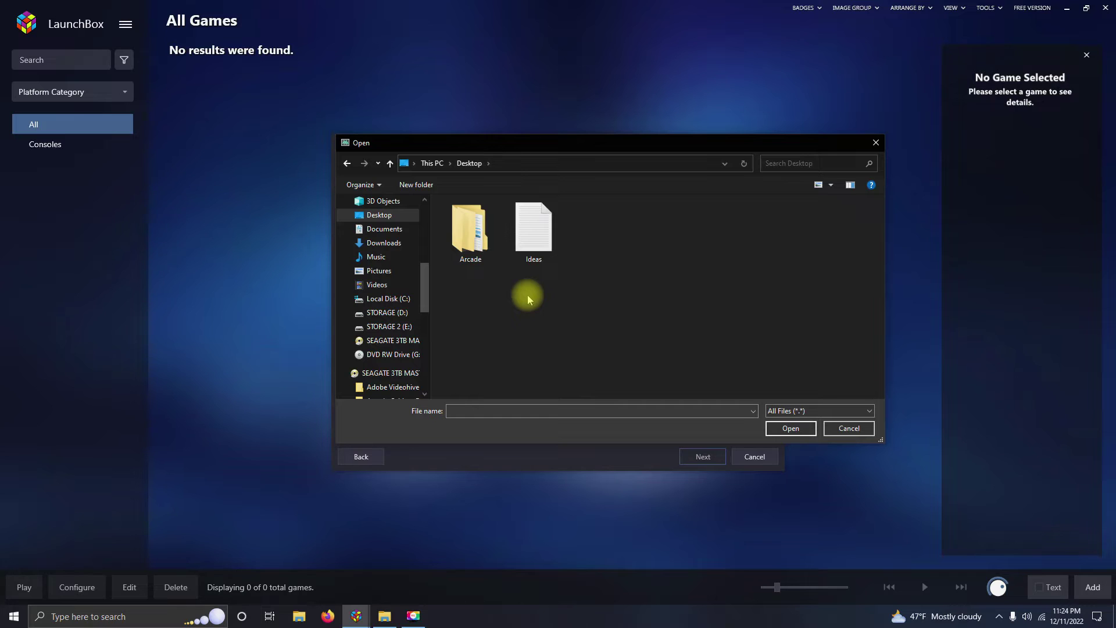
double_click(472, 235)
double_click(477, 250)
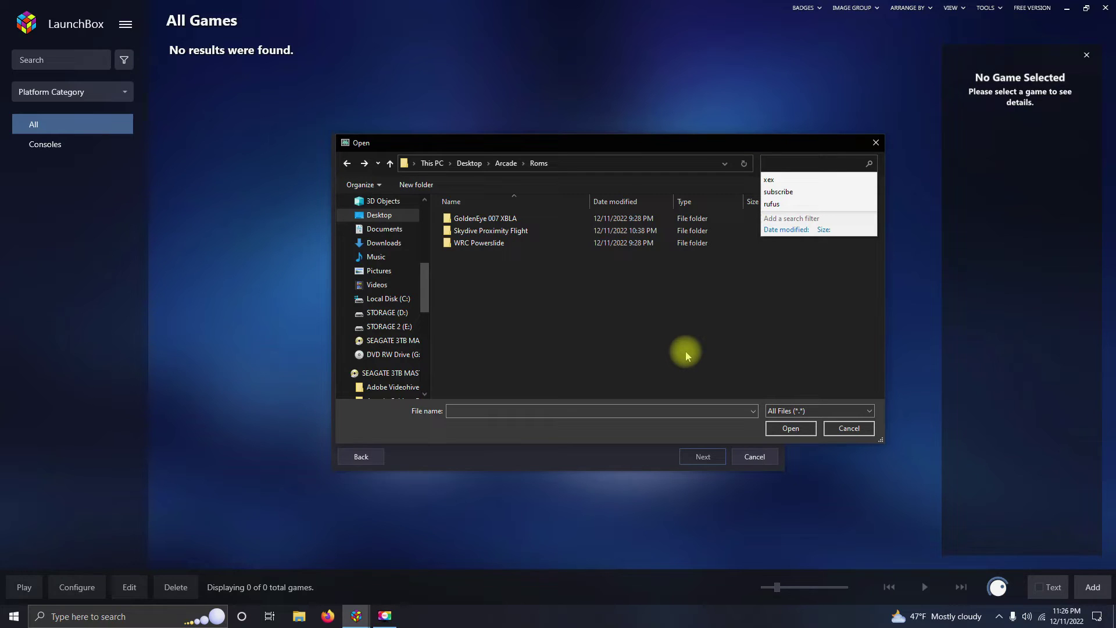
key(Escape)
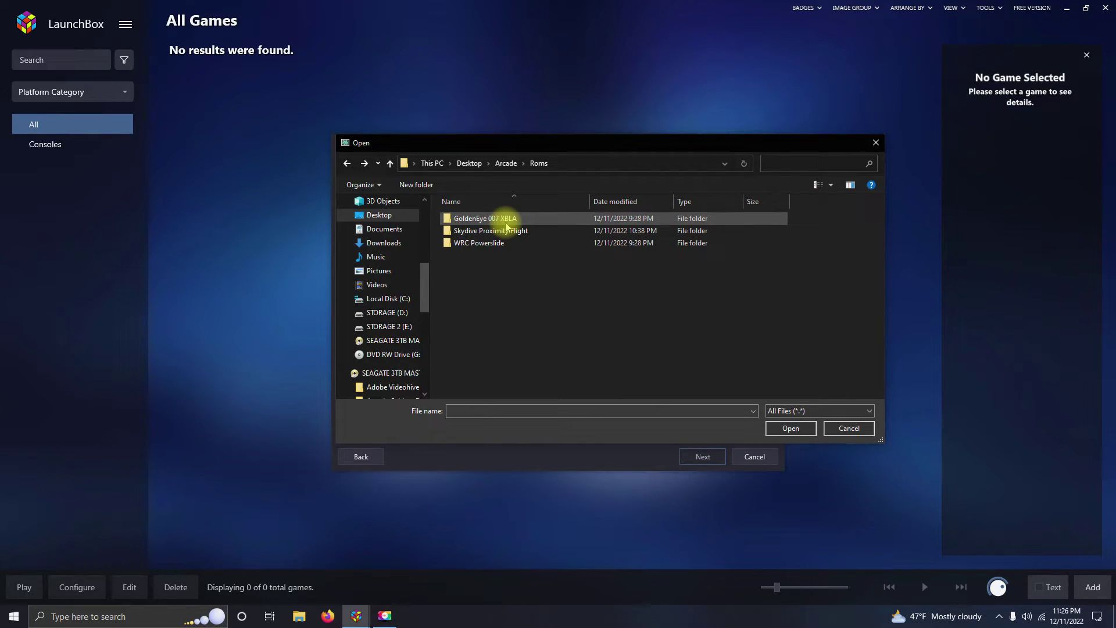
double_click(506, 226)
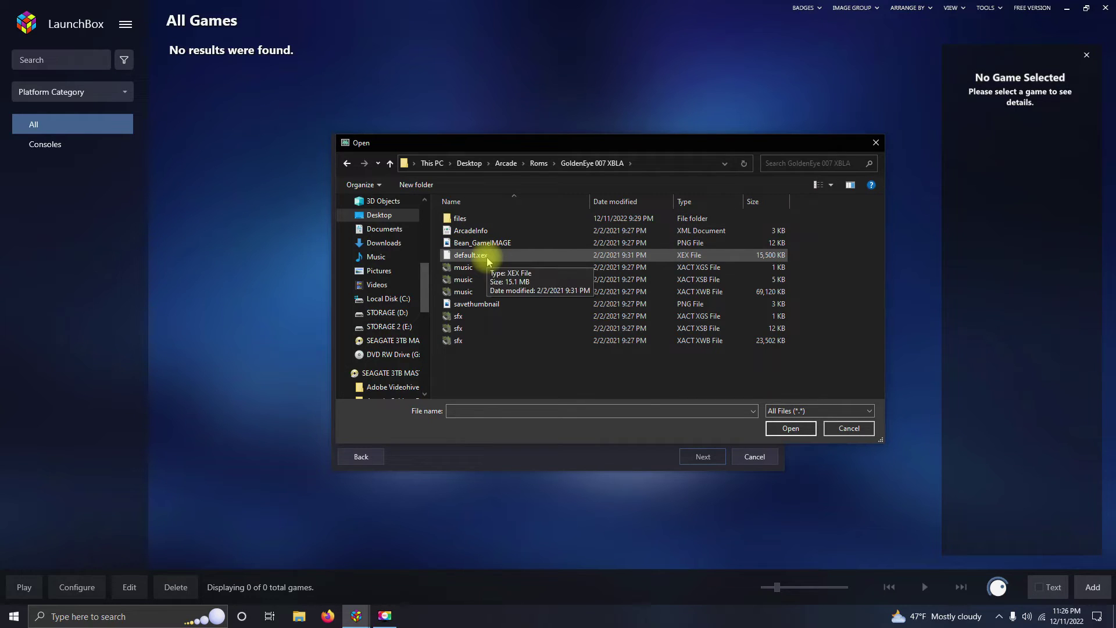
click(459, 254)
click(788, 428)
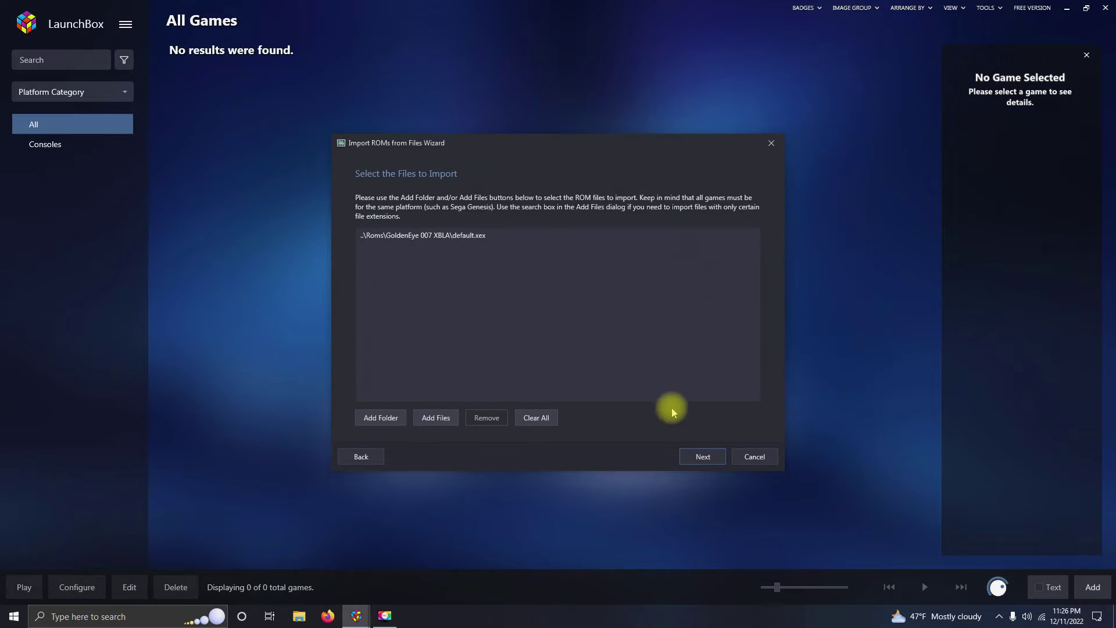
Import for the Xbox 360 platform with the Xenia emulator, keeping files in their current location
click(704, 459)
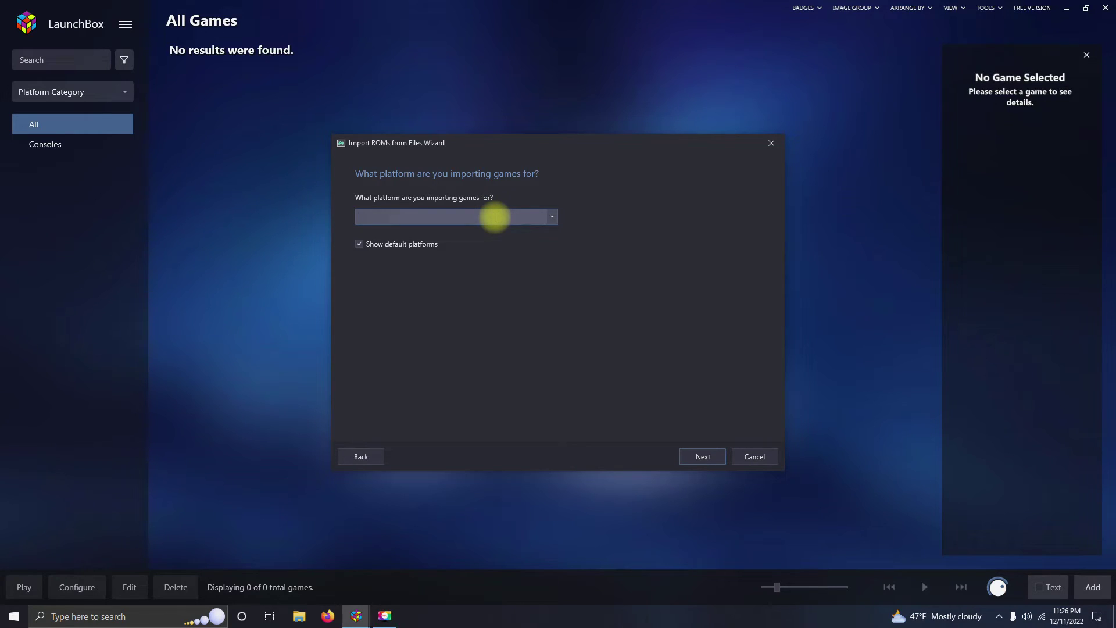
click(700, 456)
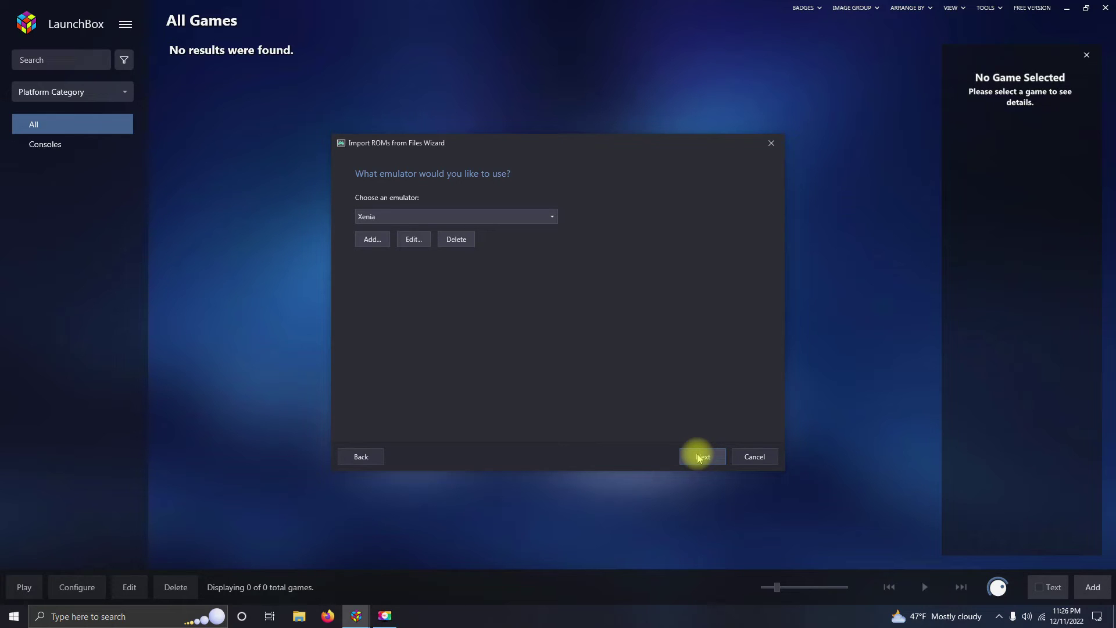
click(701, 457)
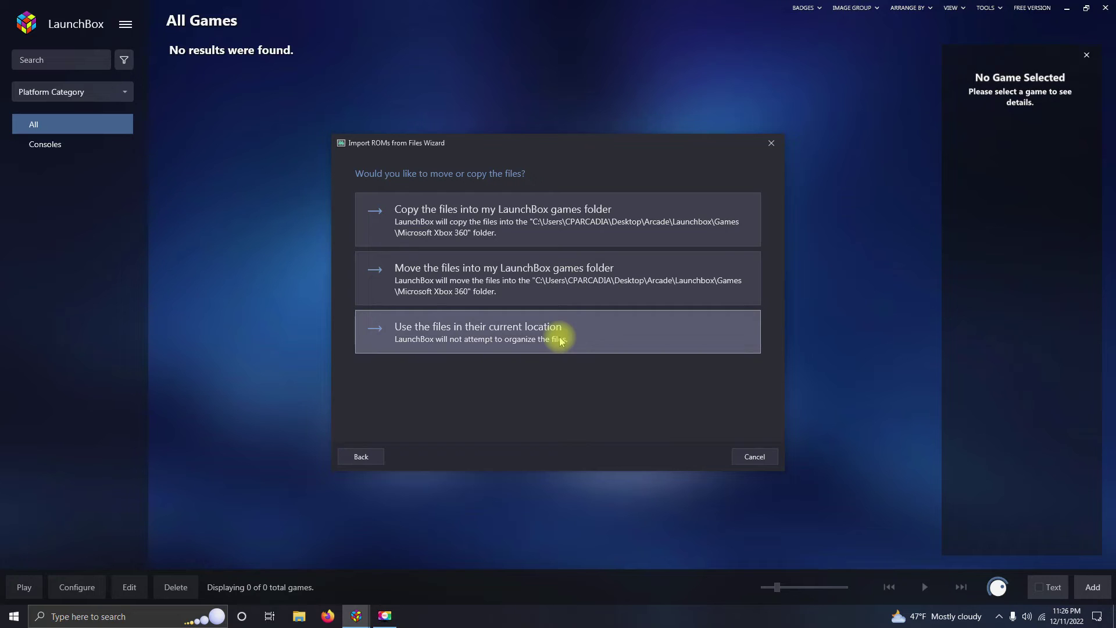
click(556, 336)
click(701, 458)
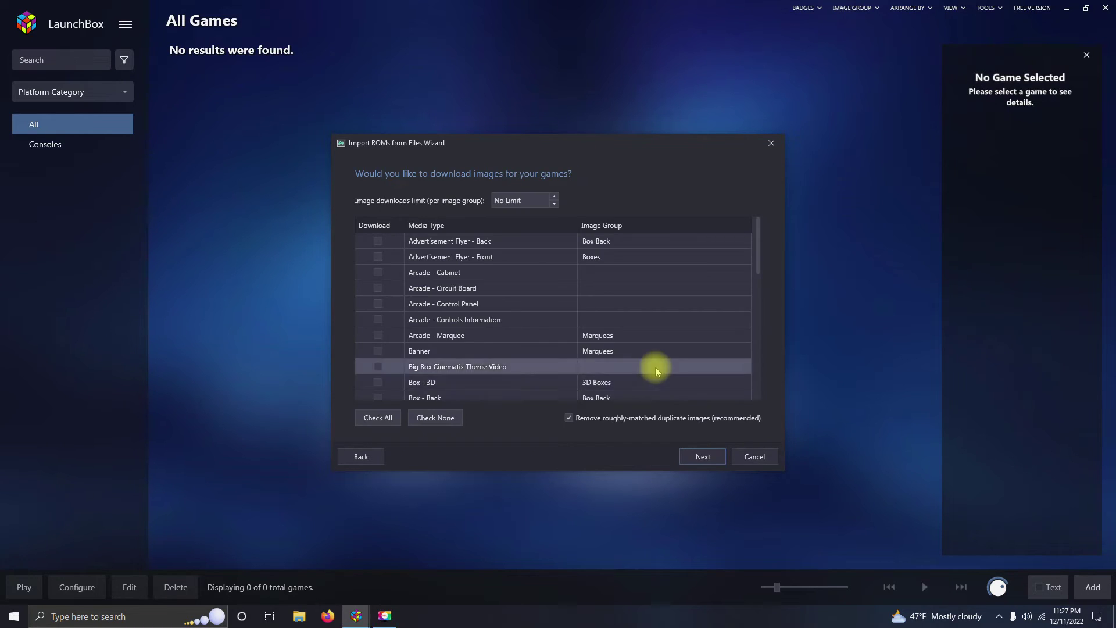
Download box images, skip EmuMovies, rename the title to 'Goldeneye 007' and finish the import
scroll(511, 366, down, 7)
scroll(379, 324, up, 2)
click(380, 304)
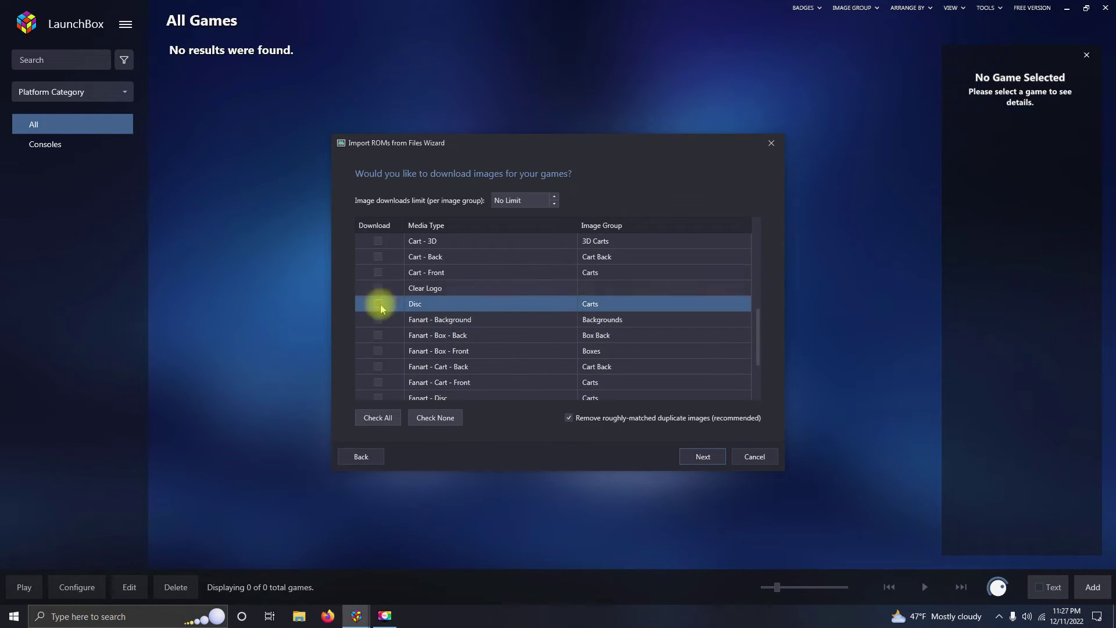
scroll(381, 285, up, 3)
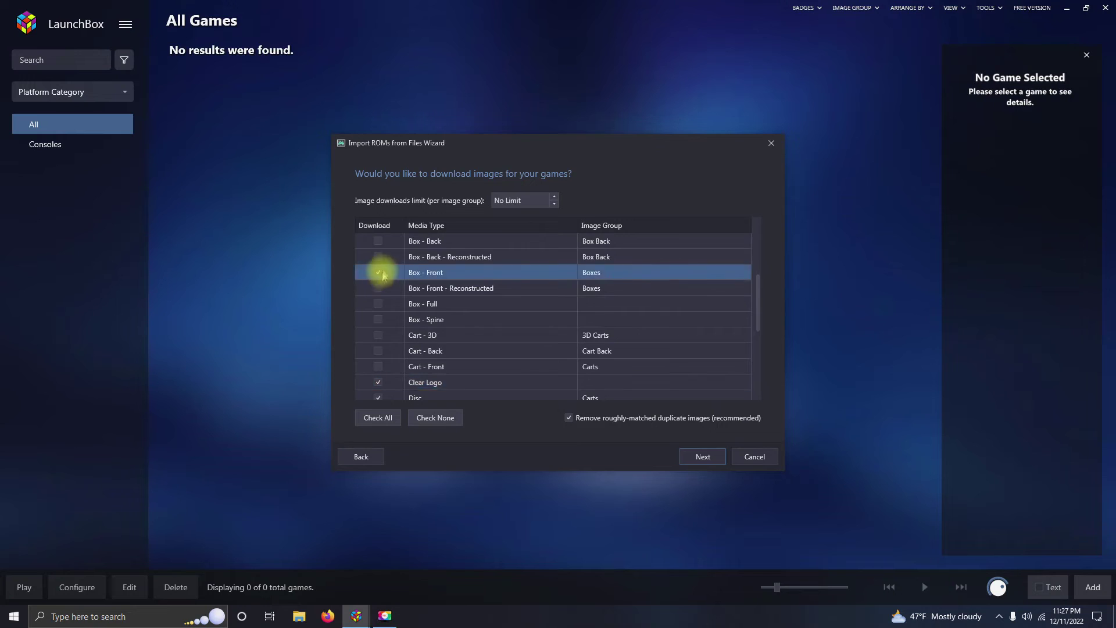
click(701, 460)
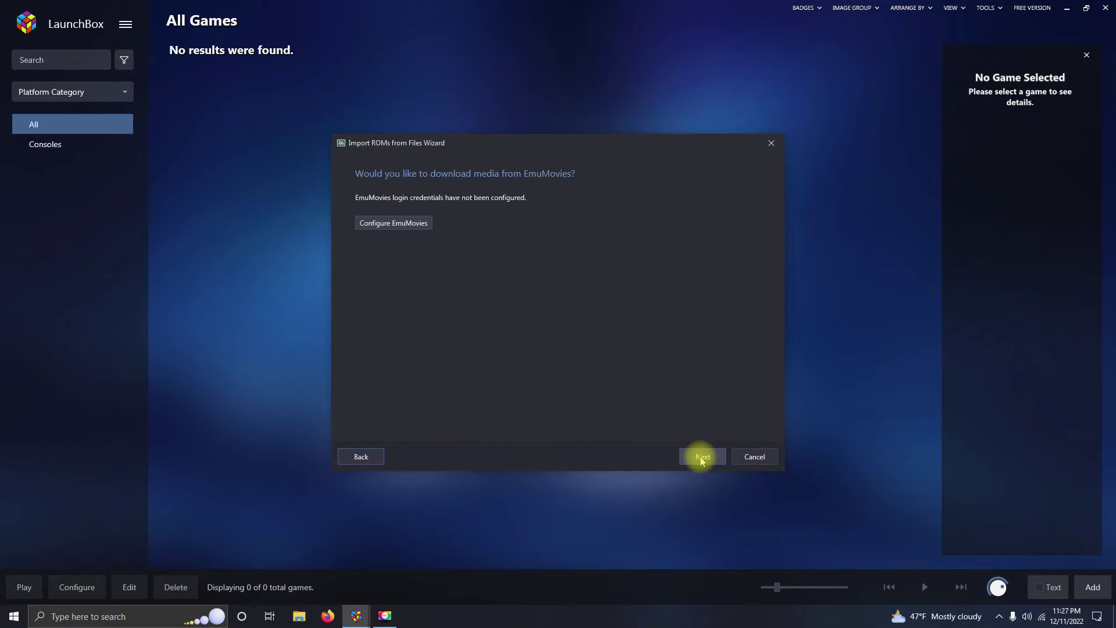
click(701, 460)
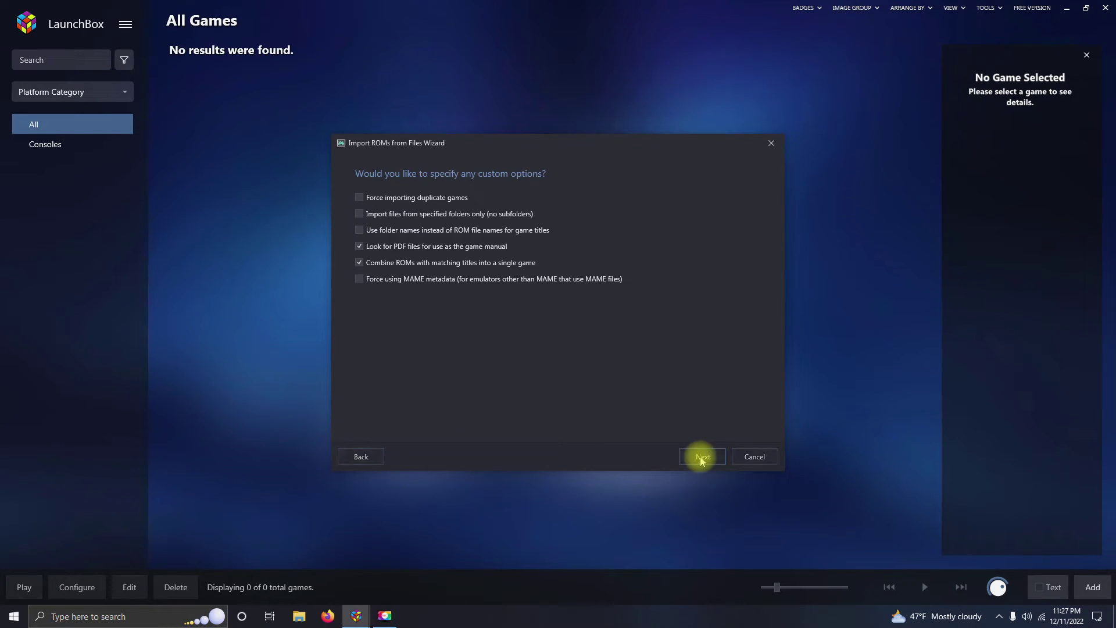
click(702, 460)
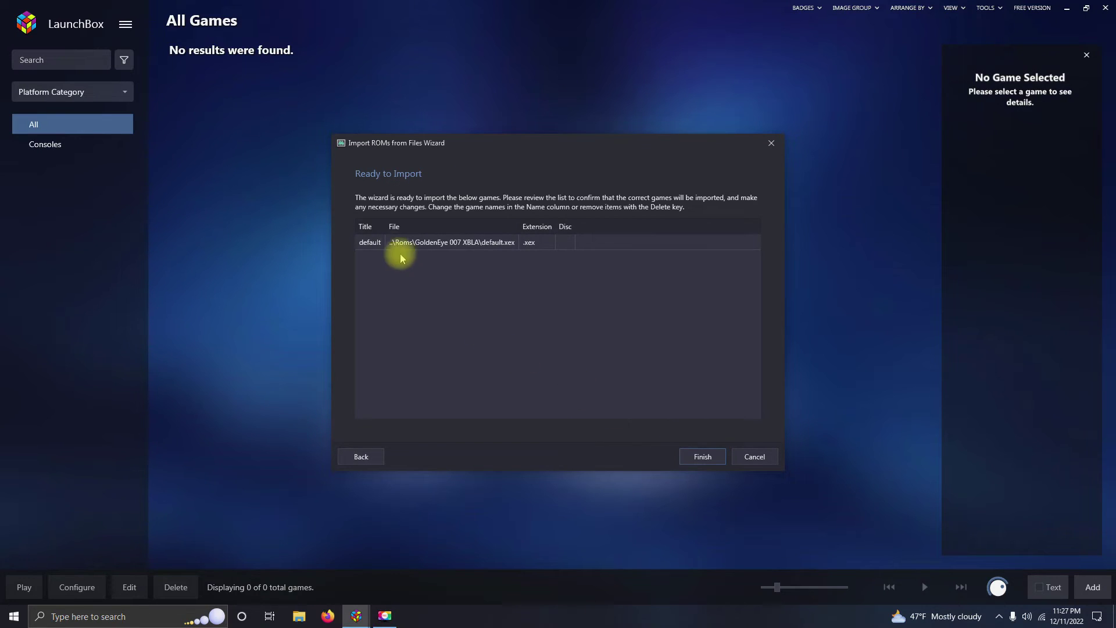
click(370, 242)
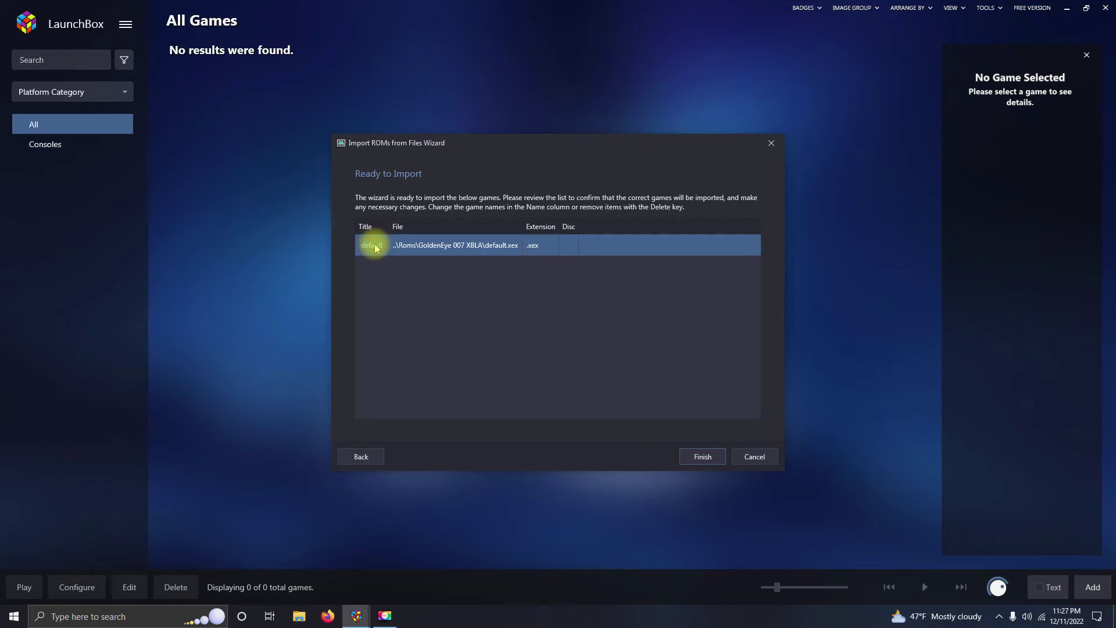
click(375, 249)
text(Goldeneye 007)
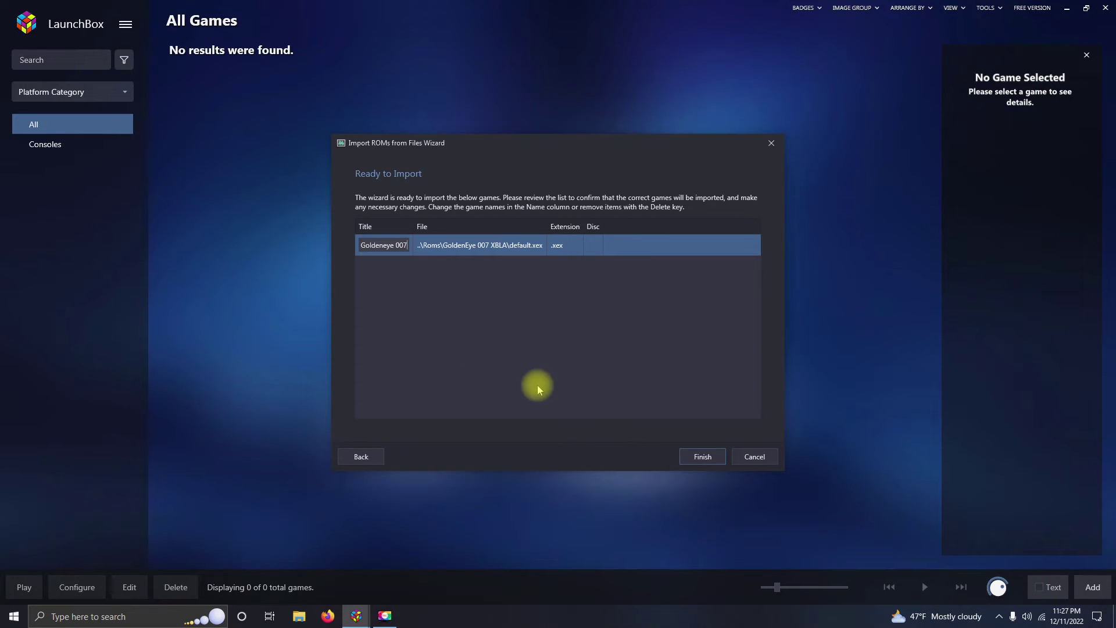
click(717, 463)
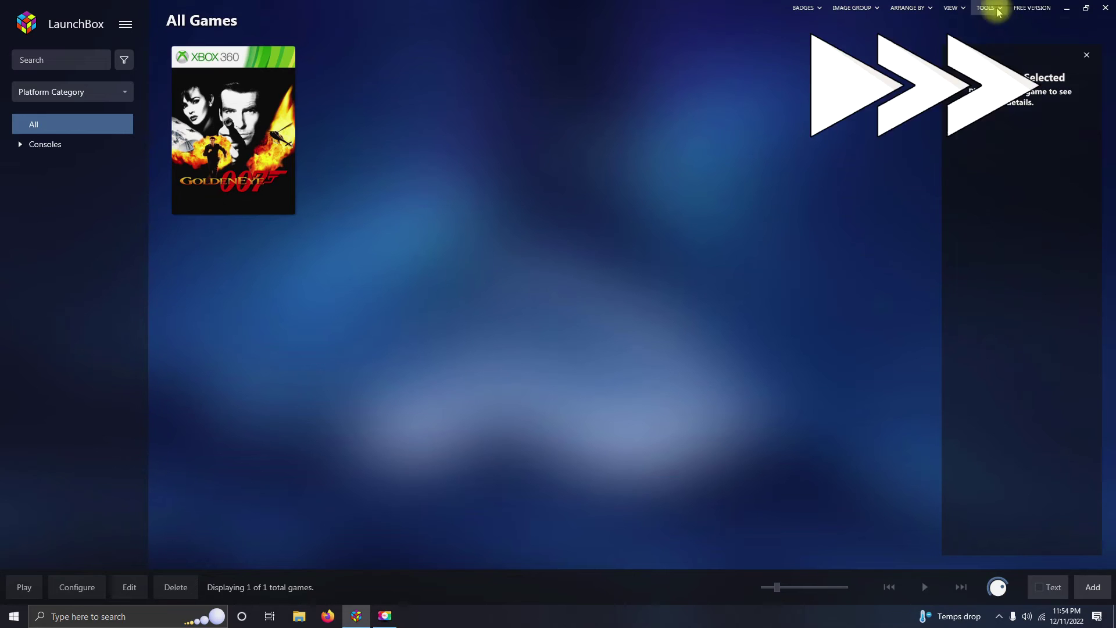
Start a new ROM import and add the Skydive Proximity Flight ROM file
click(988, 8)
mouse_move(989, 29)
click(855, 30)
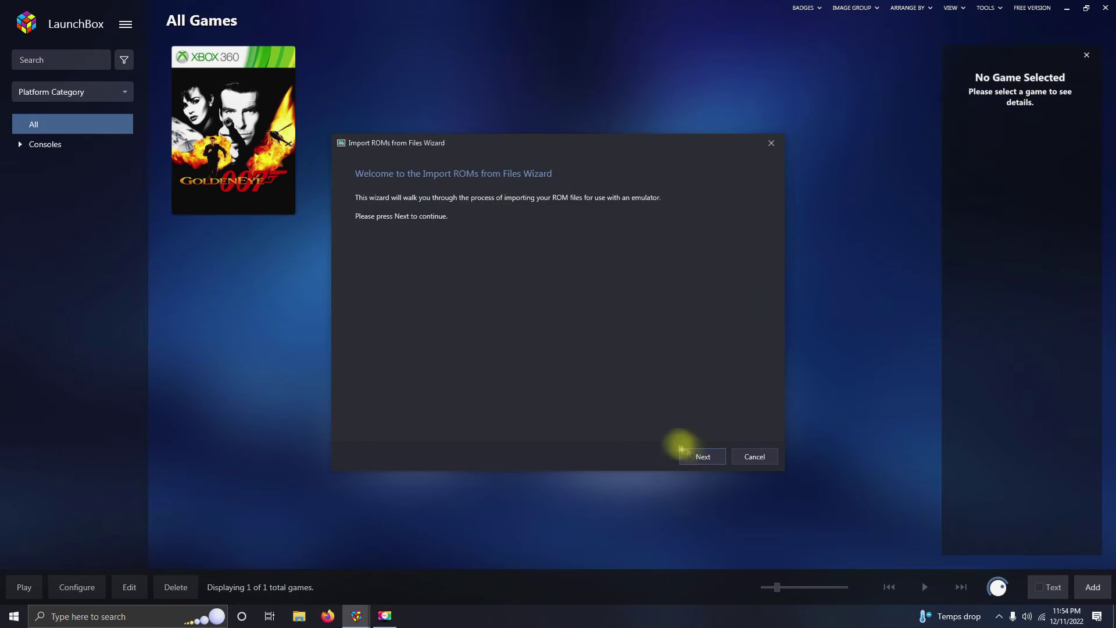
click(698, 457)
click(436, 418)
double_click(473, 237)
double_click(469, 219)
double_click(469, 219)
double_click(469, 219)
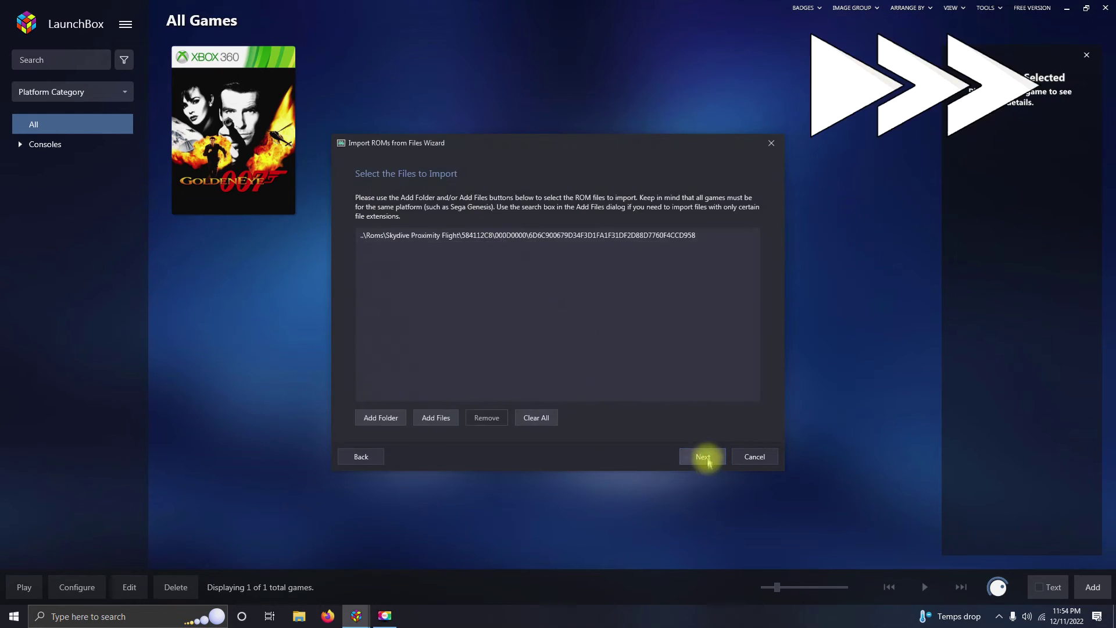
Accept the import settings, title the game 'Skydive Proximity Flight' and finish importing
click(705, 458)
click(695, 455)
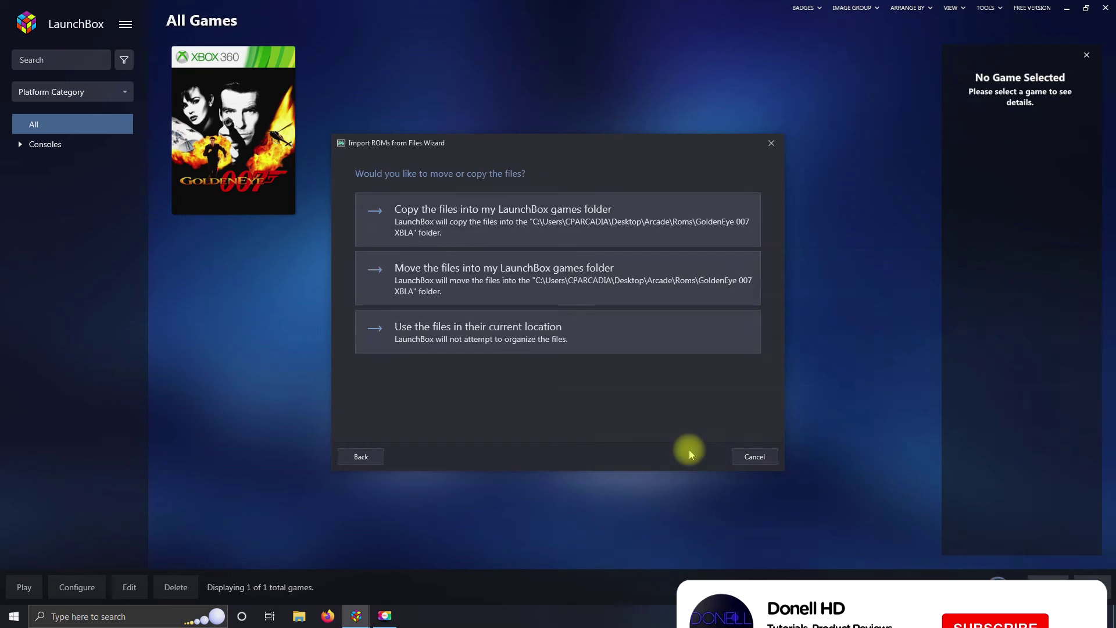
click(702, 456)
click(703, 456)
click(702, 457)
click(470, 242)
text(S)
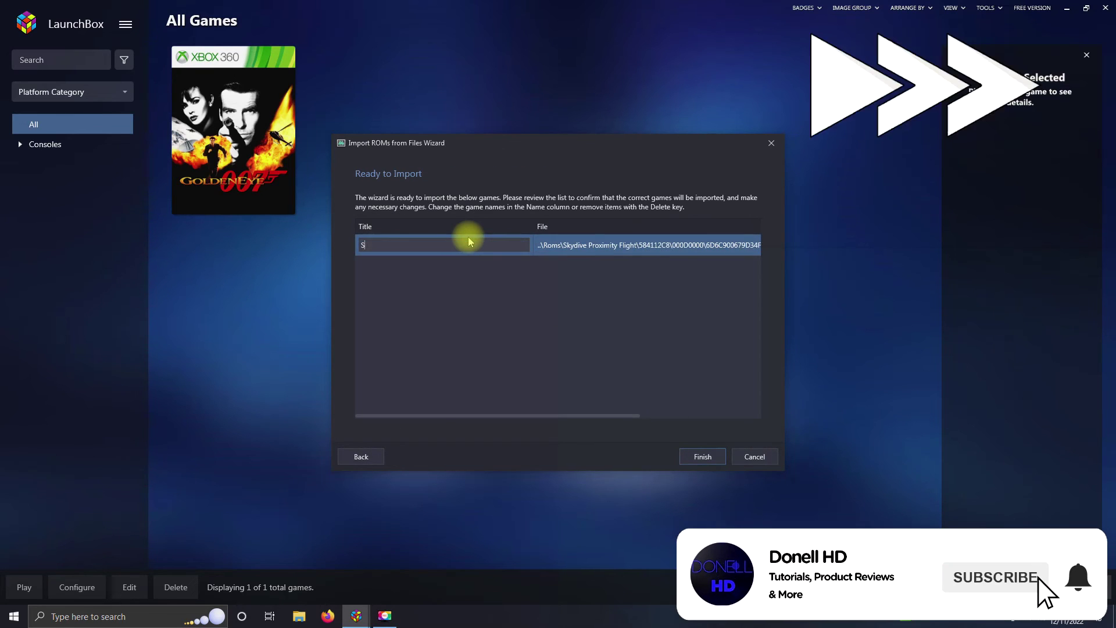
text(kydive Proximity Flight)
click(696, 458)
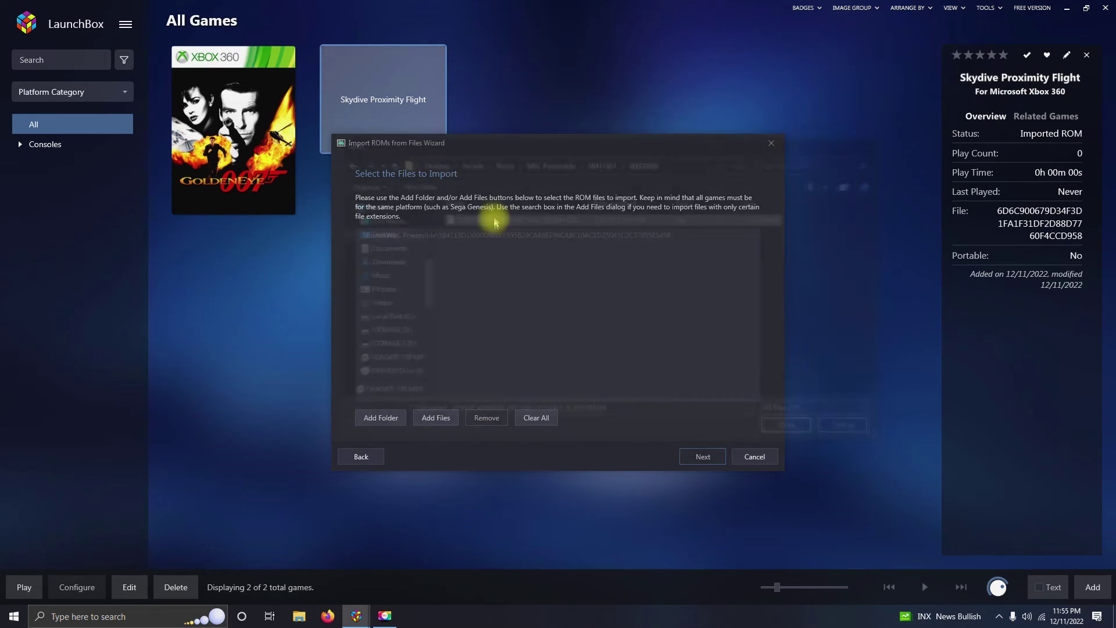
Import 'WRC Powerslide' with the same settings, then launch Skydive Proximity Flight from the library
click(705, 456)
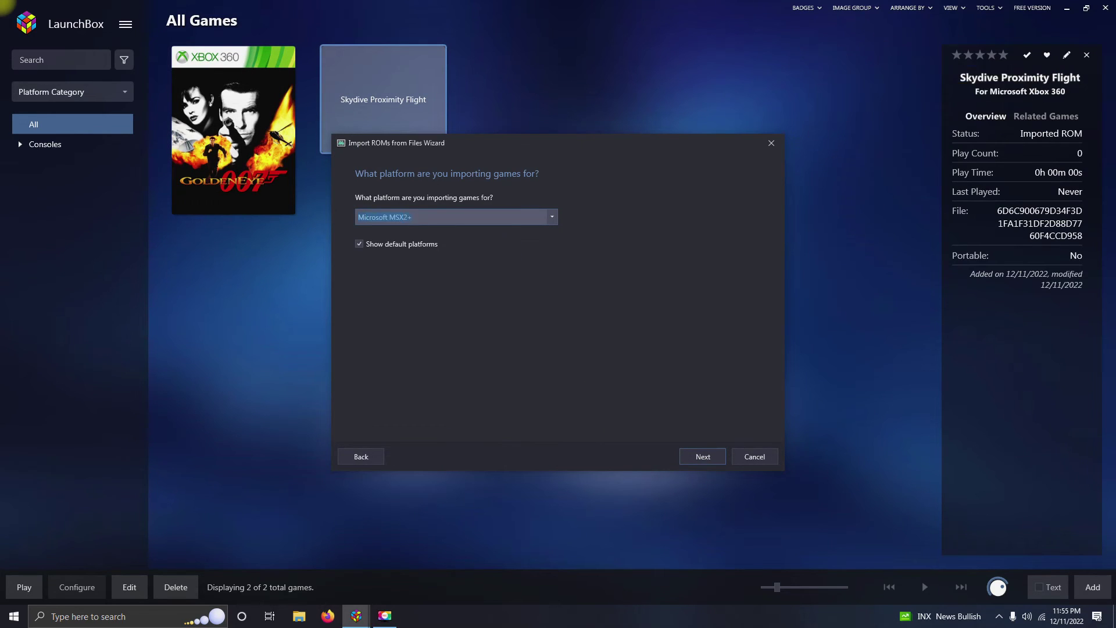
click(704, 457)
click(702, 456)
click(701, 457)
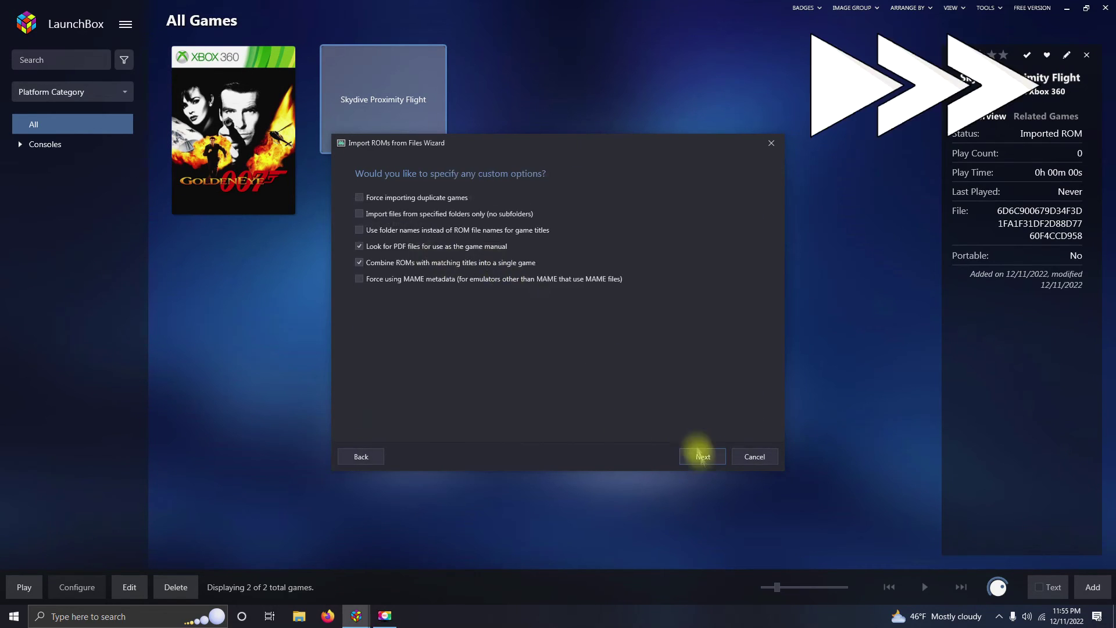
click(701, 457)
text(WRC Powerslide)
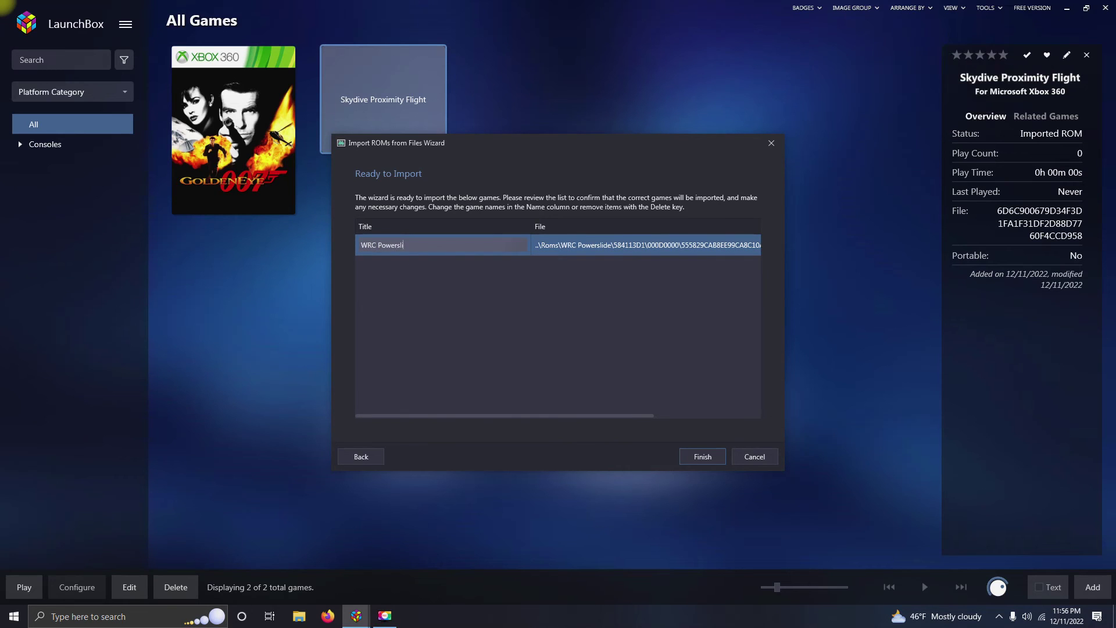
click(703, 457)
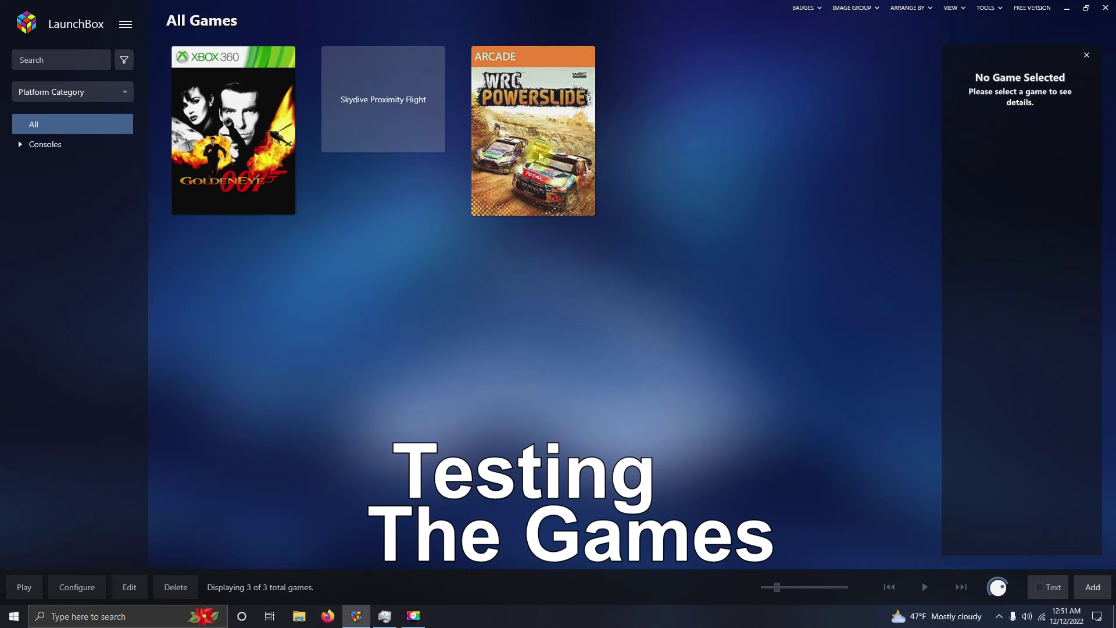
double_click(399, 118)
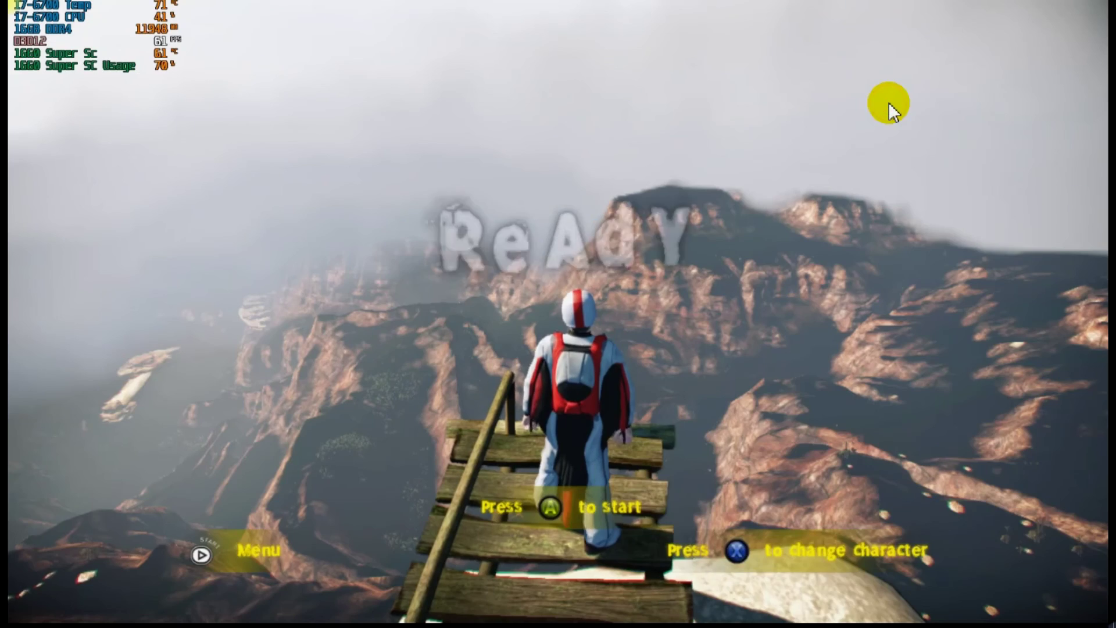
Press Z to start the wingsuit jump in Skydive Proximity Flight
key(z)
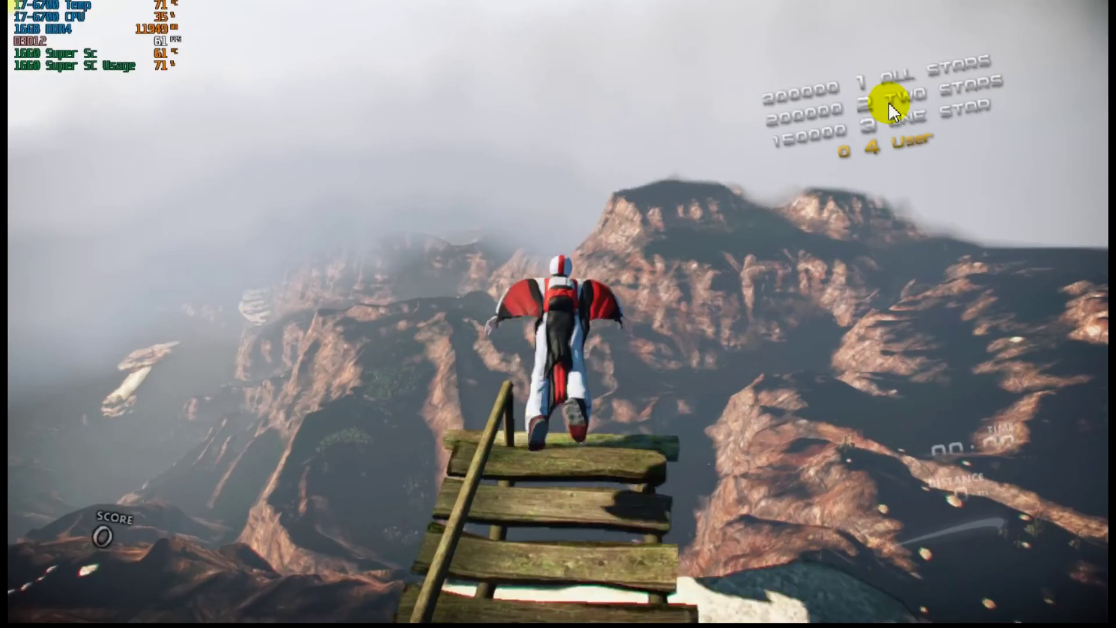